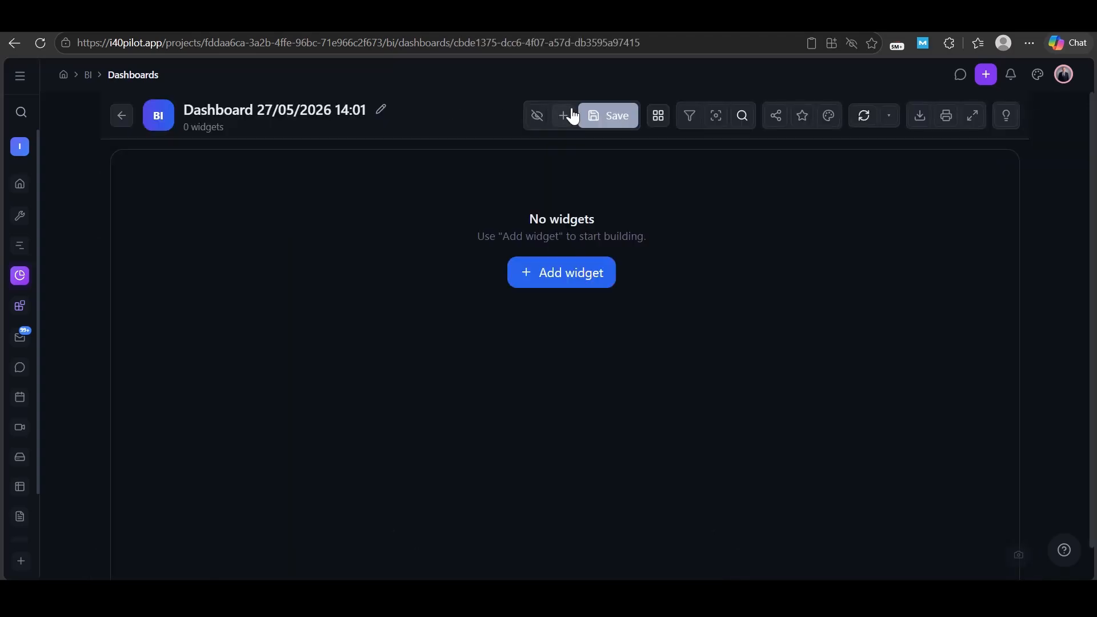
Add a Timeline widget to the empty dashboard
click(571, 111)
scroll(754, 343, down, 2)
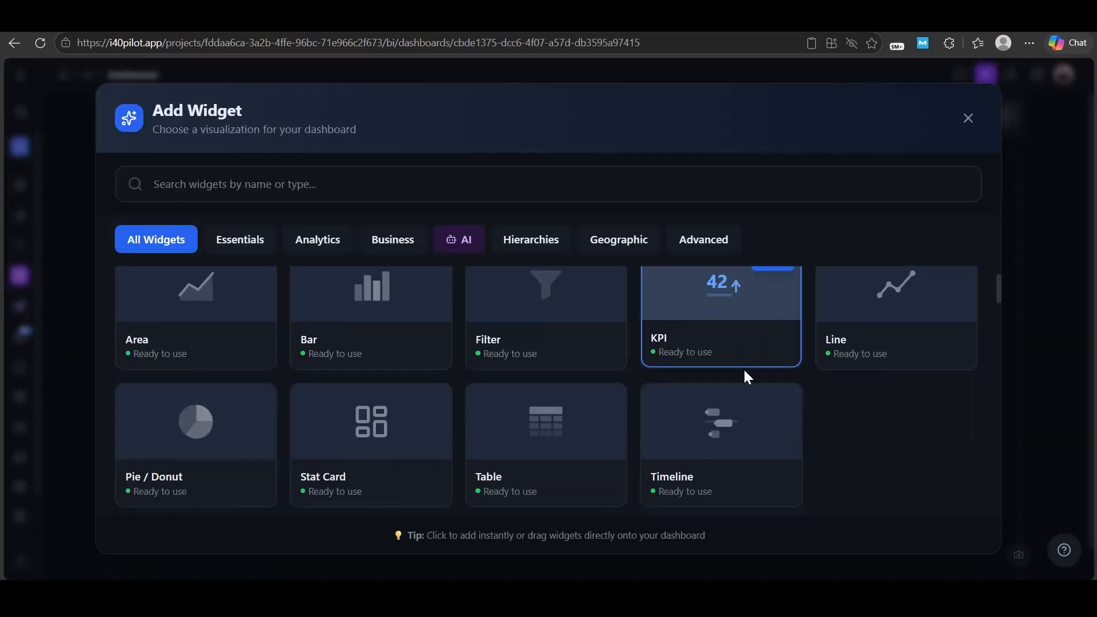
click(740, 412)
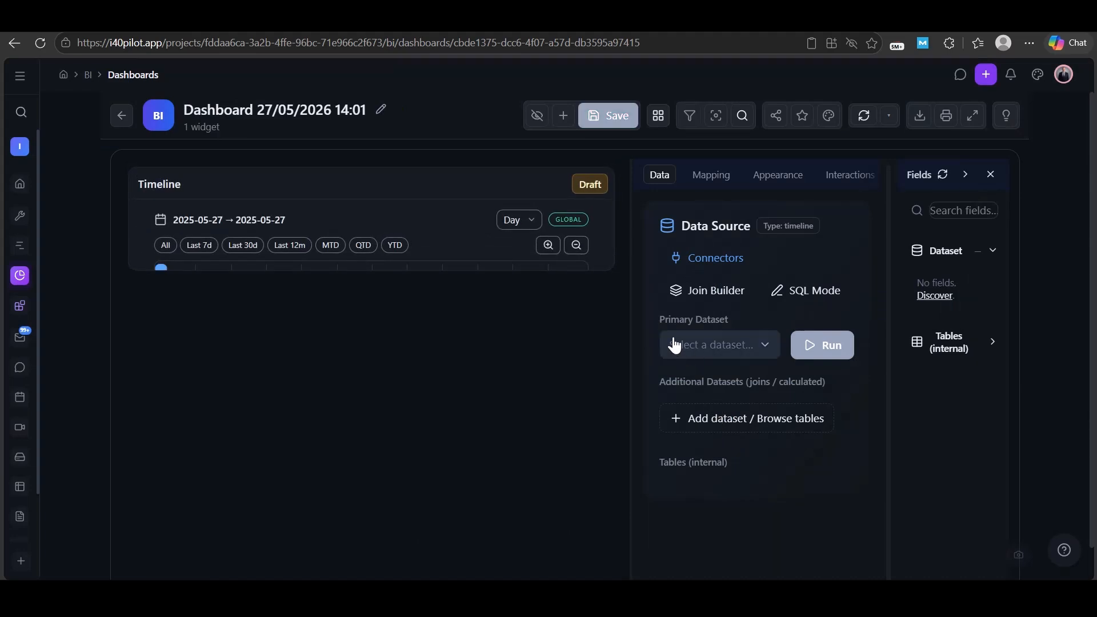
Search the datasets for shopify and set the Timeline's primary dataset to Shopify Sales Data (Order ID, Product Name, Quantity Sold)
click(721, 346)
click(734, 420)
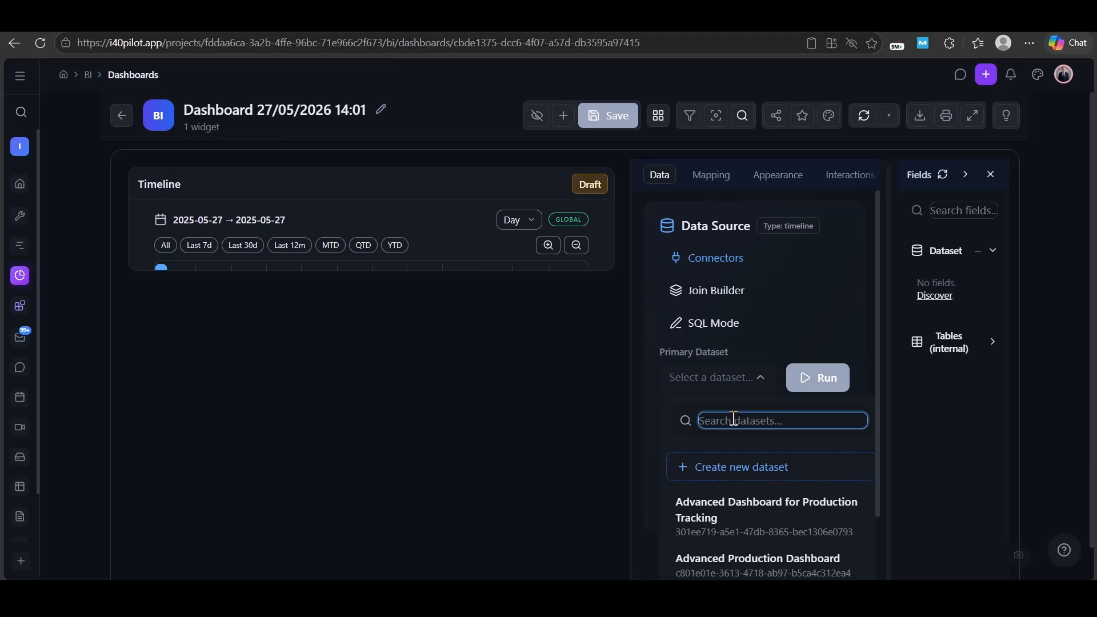
text(shopify)
scroll(757, 403, down, 3)
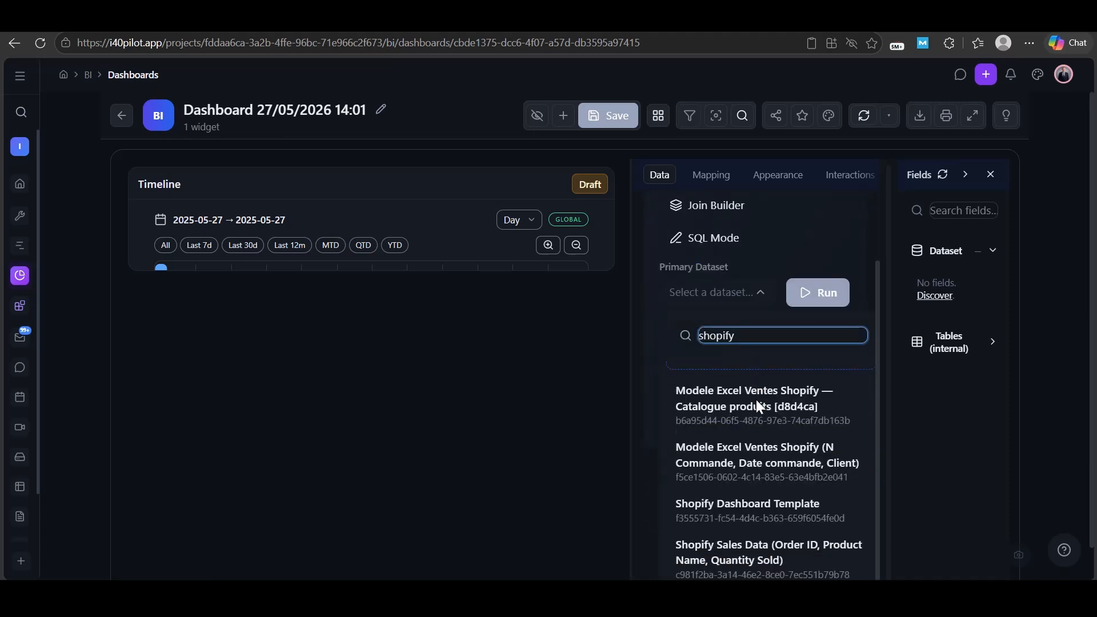
click(760, 506)
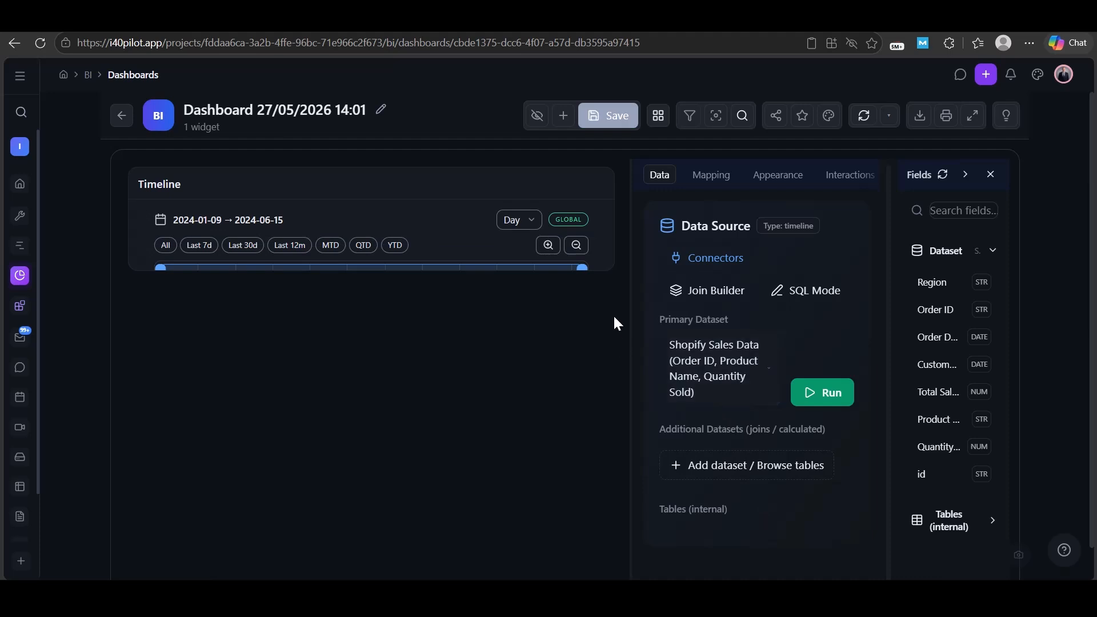
Set the Timeline's default date field to Order Date and make the widget tall enough to show its whole slider
click(711, 176)
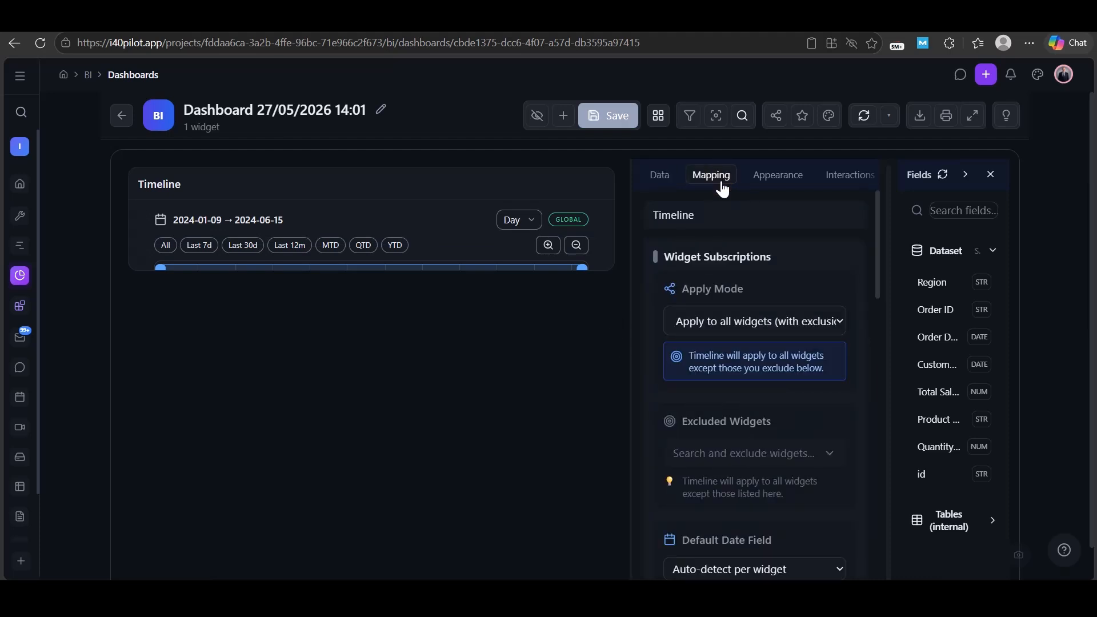
scroll(755, 354, down, 5)
click(768, 286)
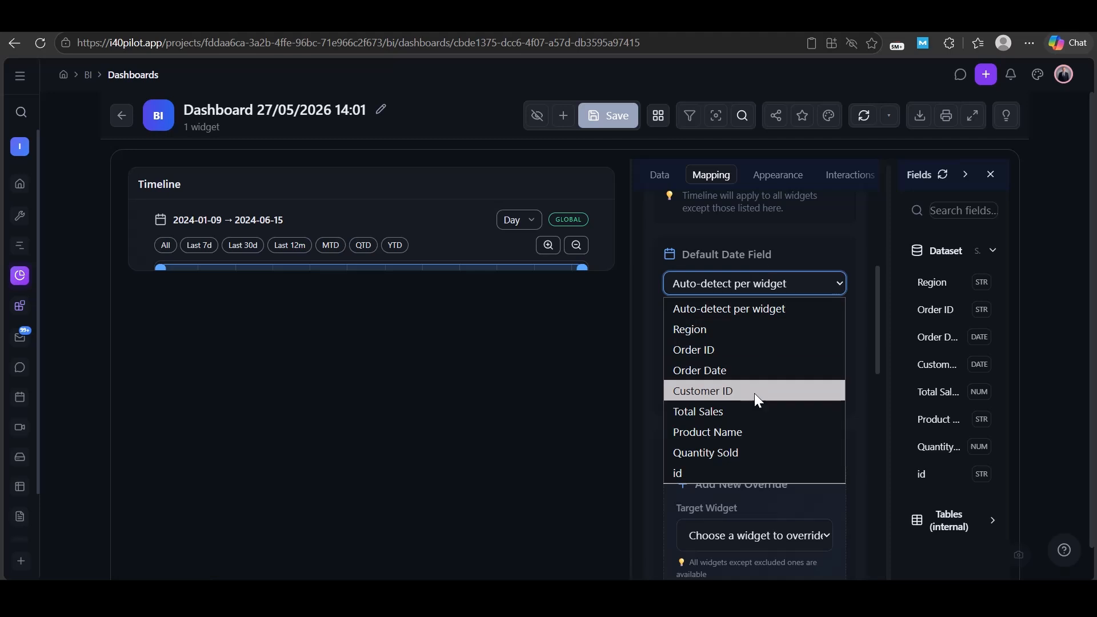
click(743, 370)
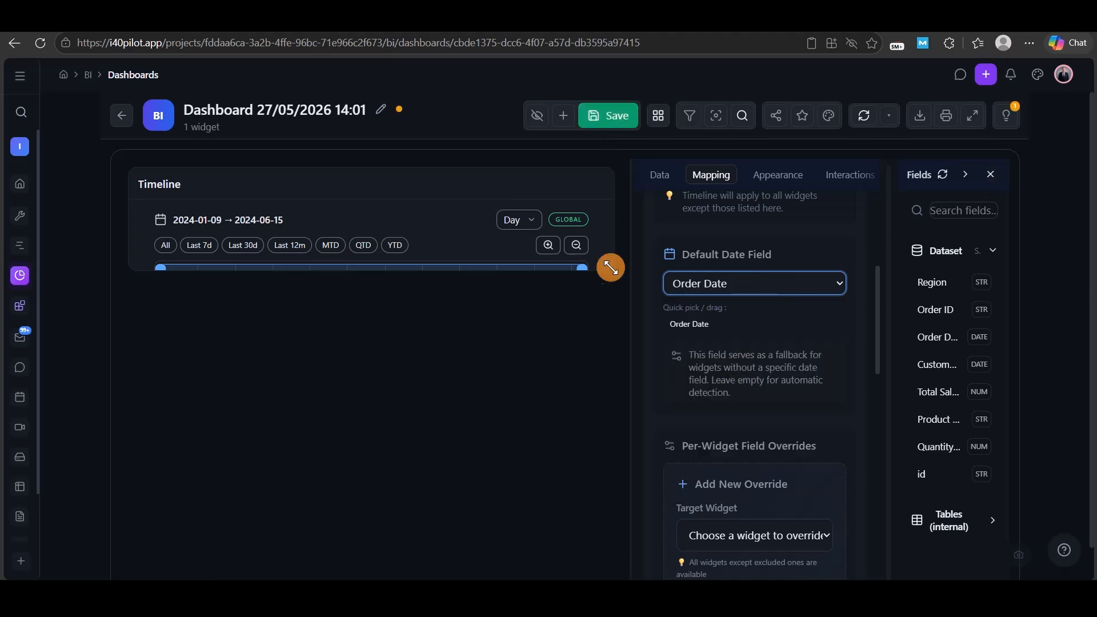
drag(610, 266, 608, 299)
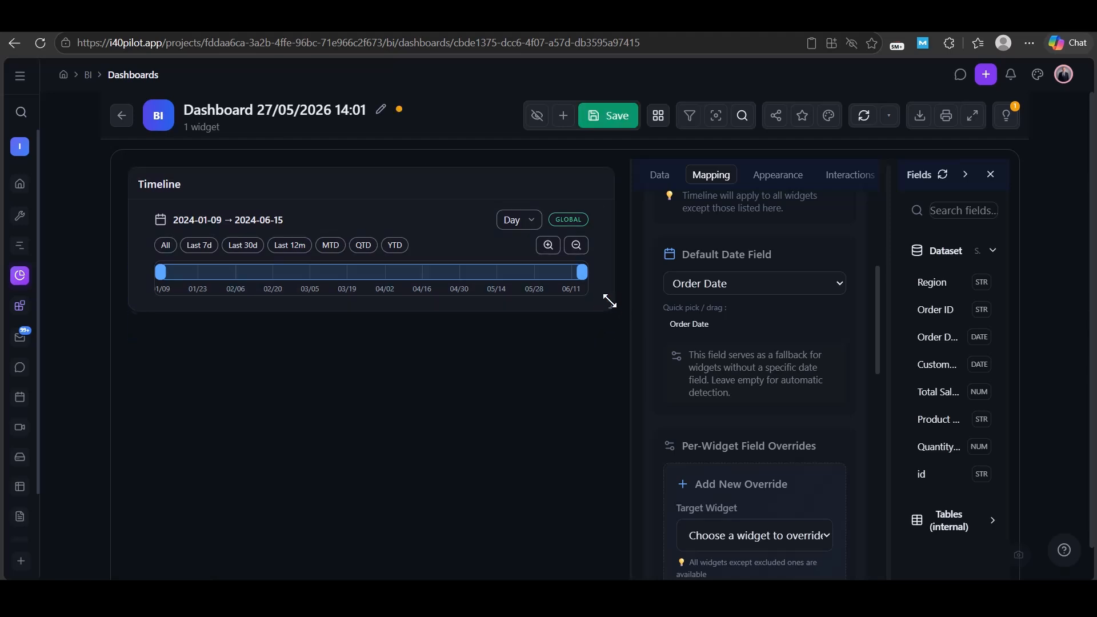
Add a Filter widget and set its primary dataset to Shopify Sales Data (Order ID, Product Name, Quantity Sold)
click(564, 116)
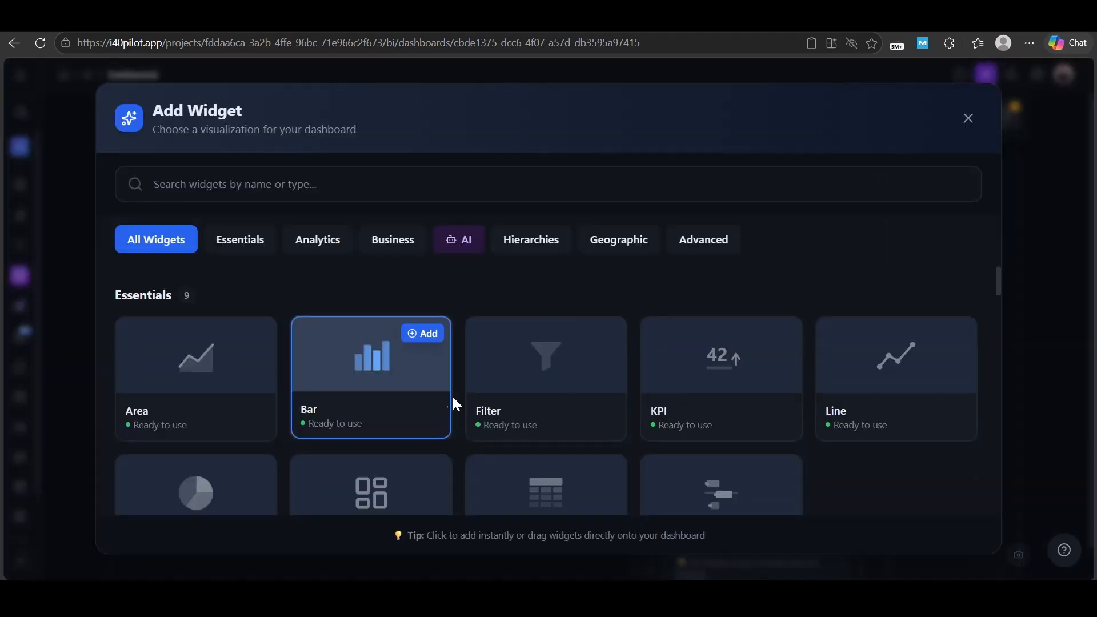
click(483, 400)
click(659, 174)
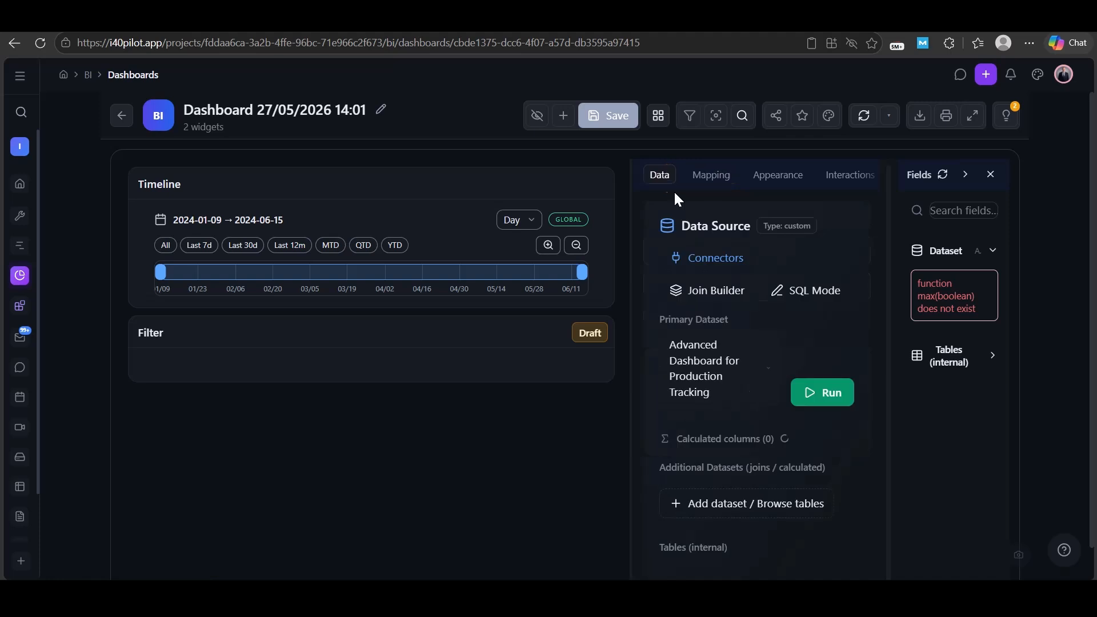
click(729, 400)
text(s)
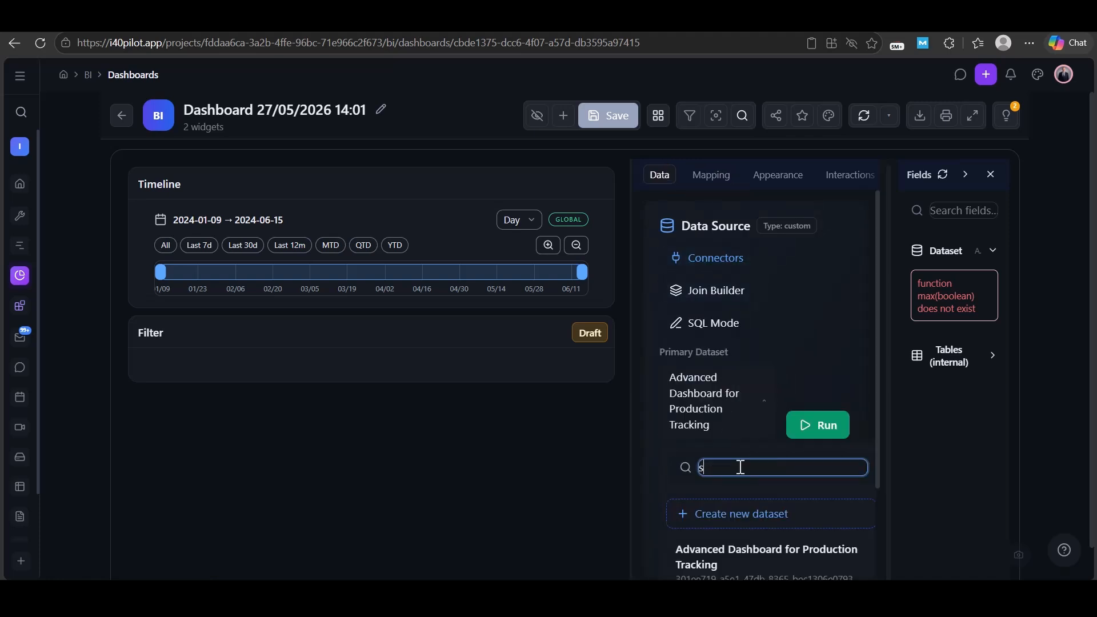
text(hopify)
scroll(755, 478, down, 2)
click(784, 518)
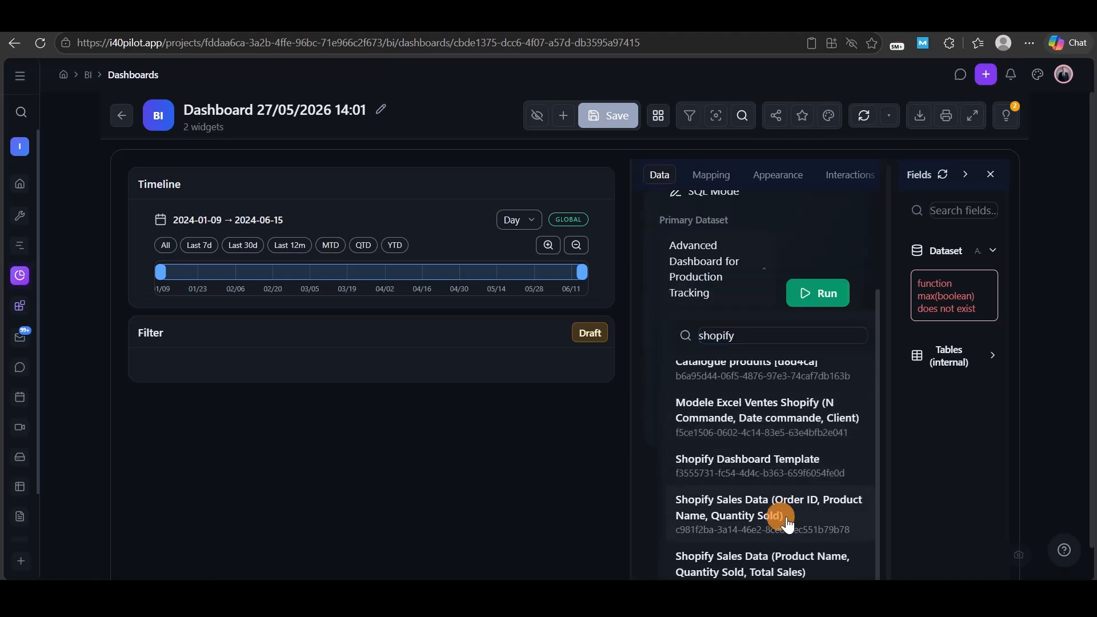
Add a dimension filter to the Filter widget and assign the Region field to it
click(711, 182)
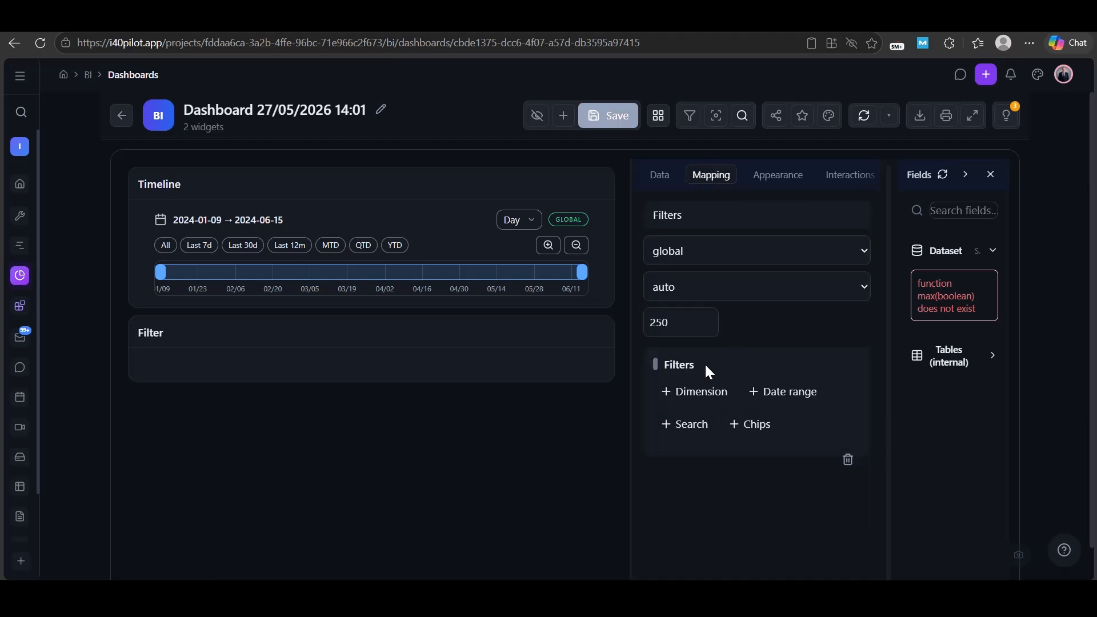
click(698, 394)
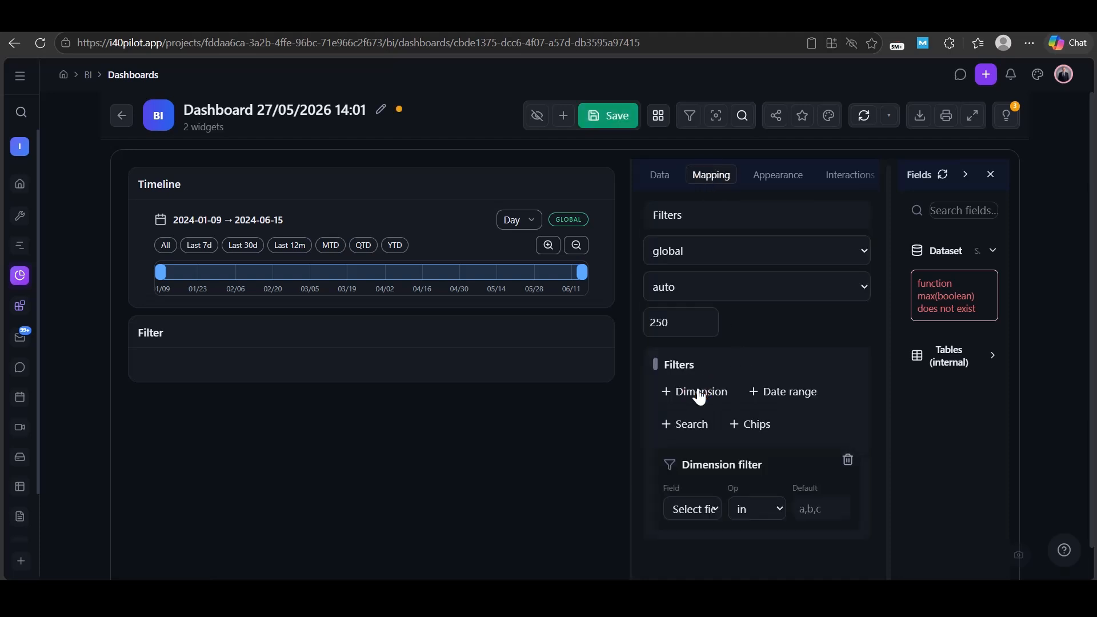
click(943, 175)
drag(956, 291, 708, 508)
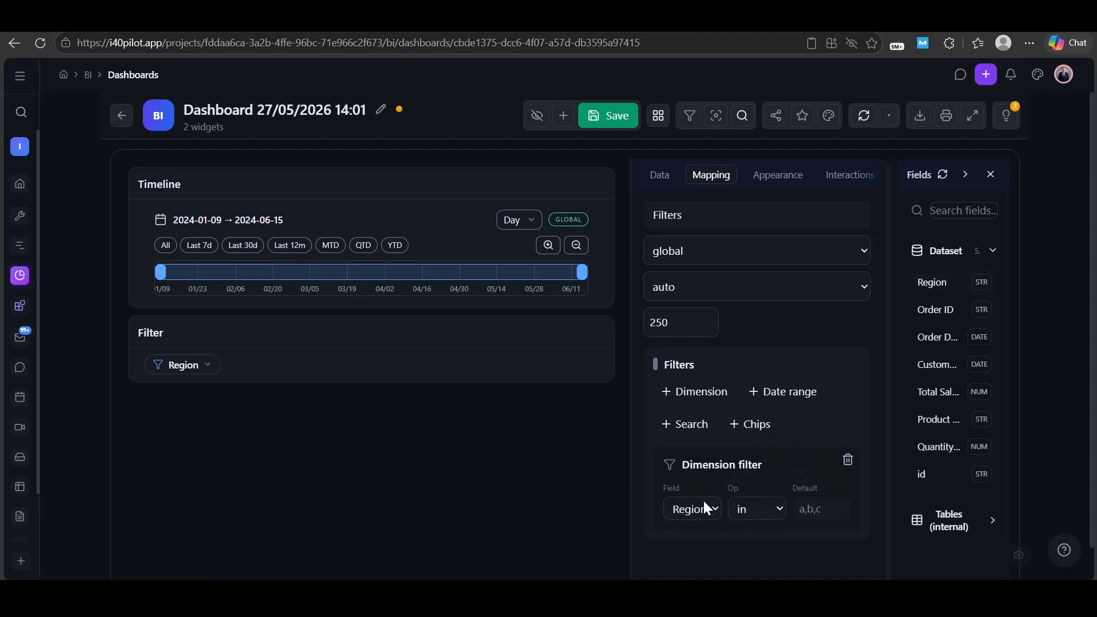
Add a second dimension filter to the Filter widget using the Product Name field
click(711, 402)
scroll(800, 365, down, 2)
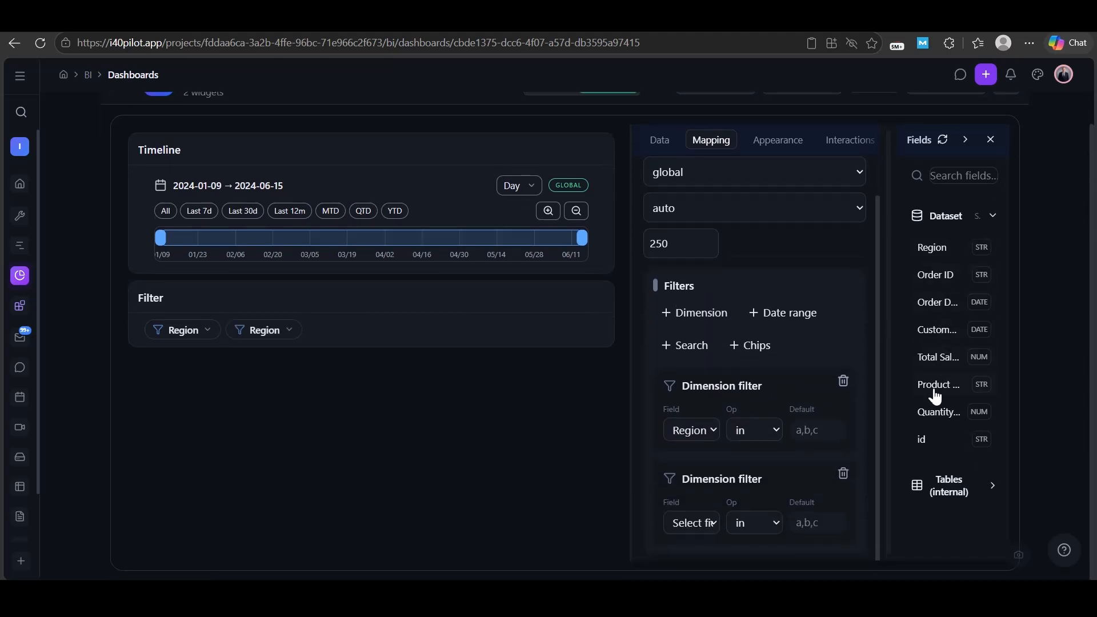
drag(935, 396, 694, 538)
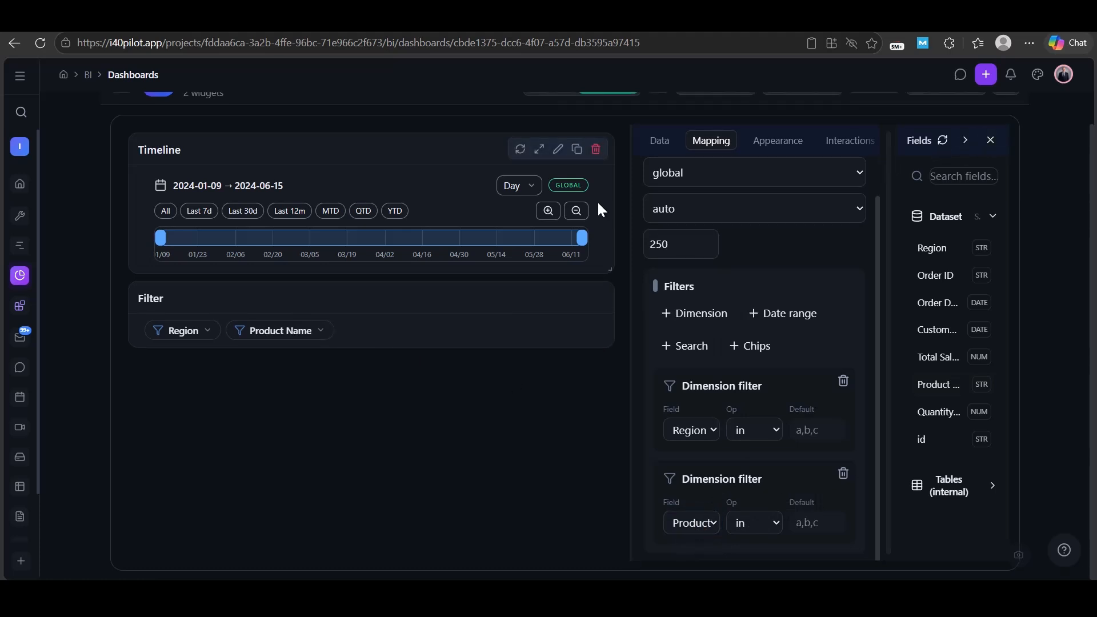
Add a Ranked List widget from the Analytics group to the dashboard
scroll(625, 177, up, 3)
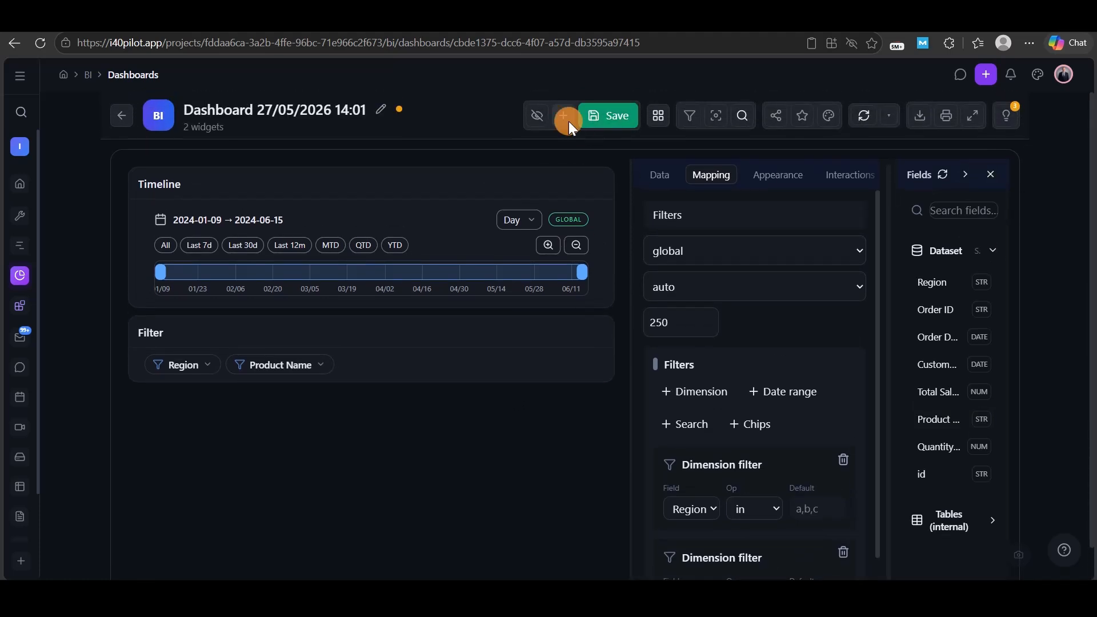
click(568, 123)
scroll(549, 332, down, 5)
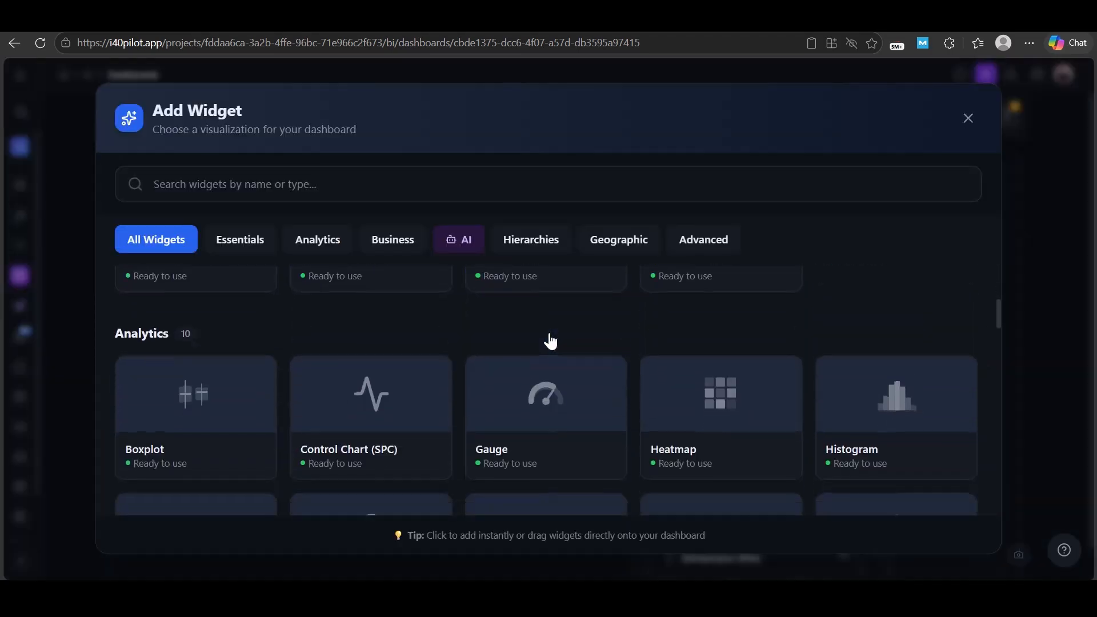
scroll(550, 341, down, 2)
click(559, 384)
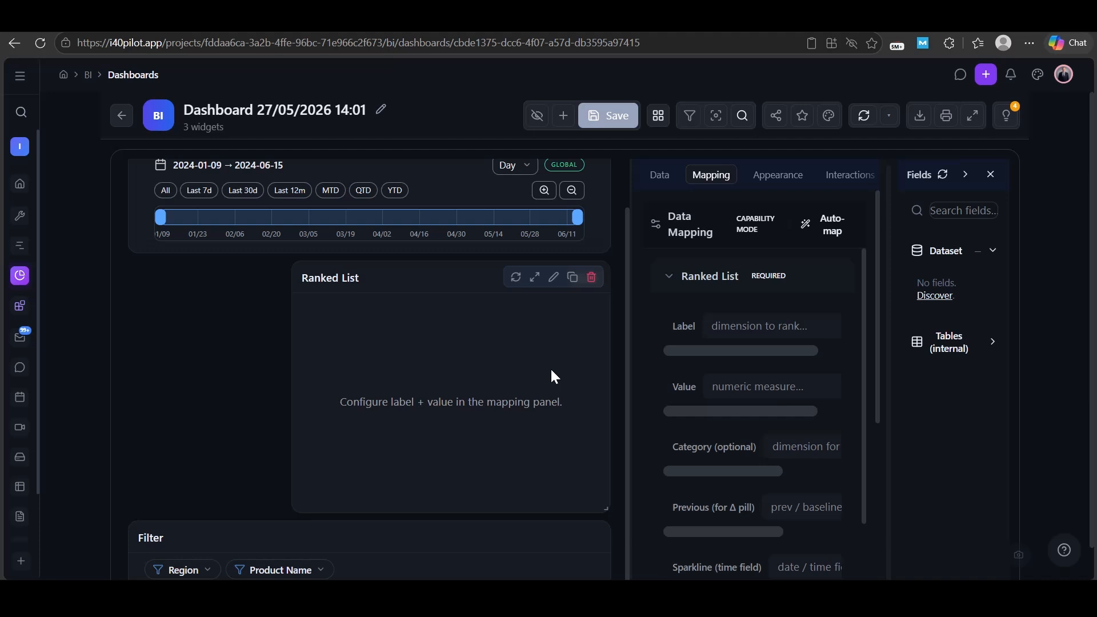
Set the Ranked List's primary dataset to Shopify Sales Data (Order ID, Product Name, Quantity Sold)
click(661, 176)
click(723, 345)
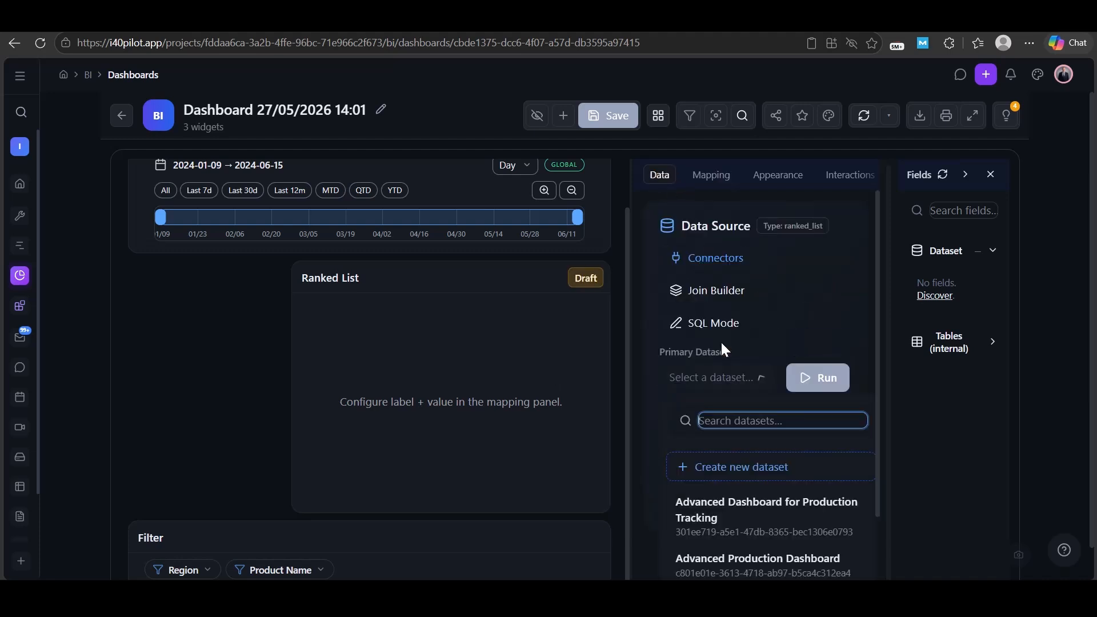
text(shopify)
click(817, 519)
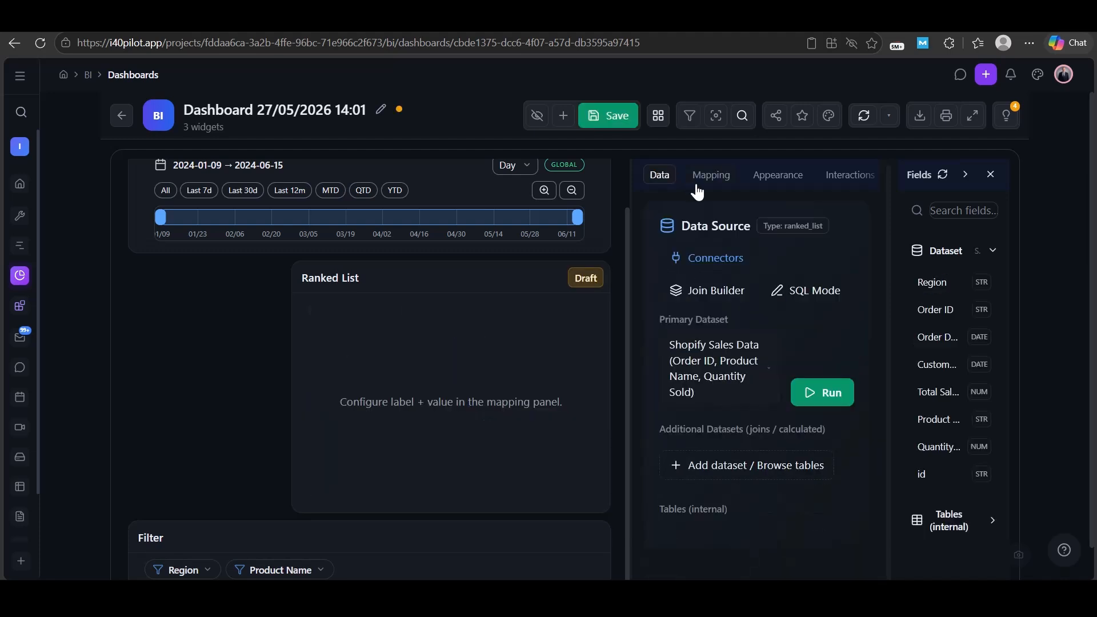
Map the Ranked List's label to Region and its value to Total Sales
click(710, 181)
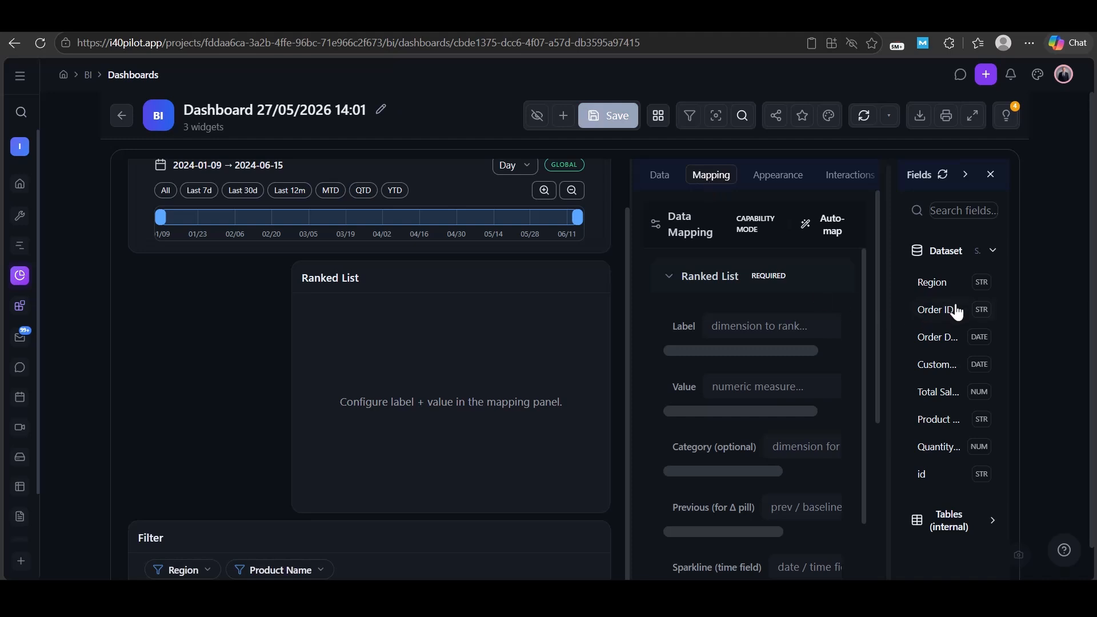
drag(950, 384, 779, 332)
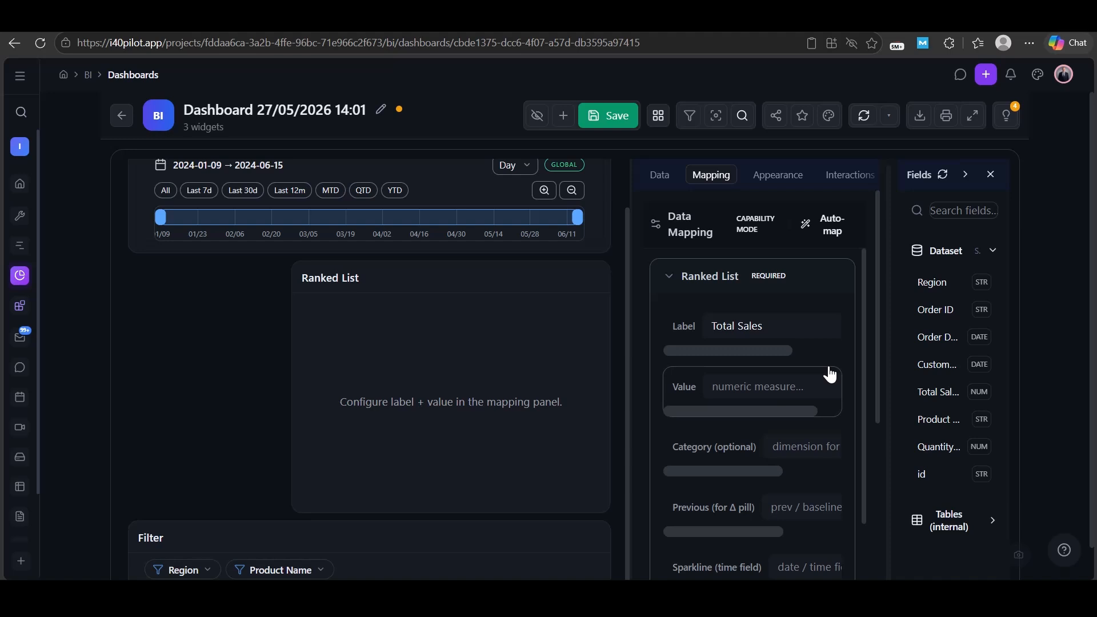
drag(933, 281, 895, 313)
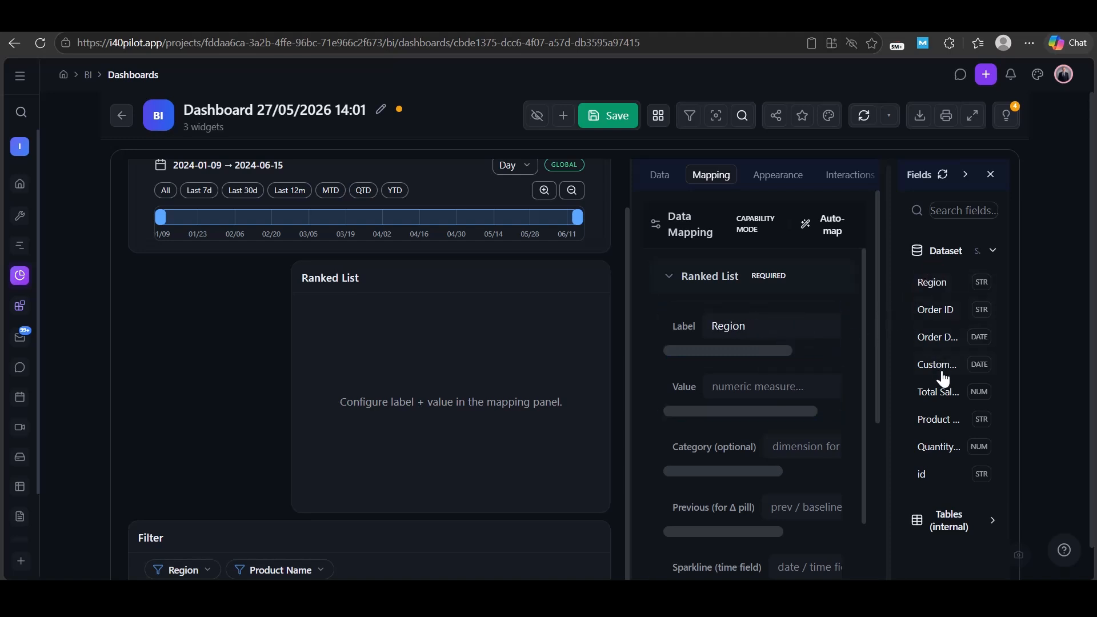
drag(942, 391, 787, 390)
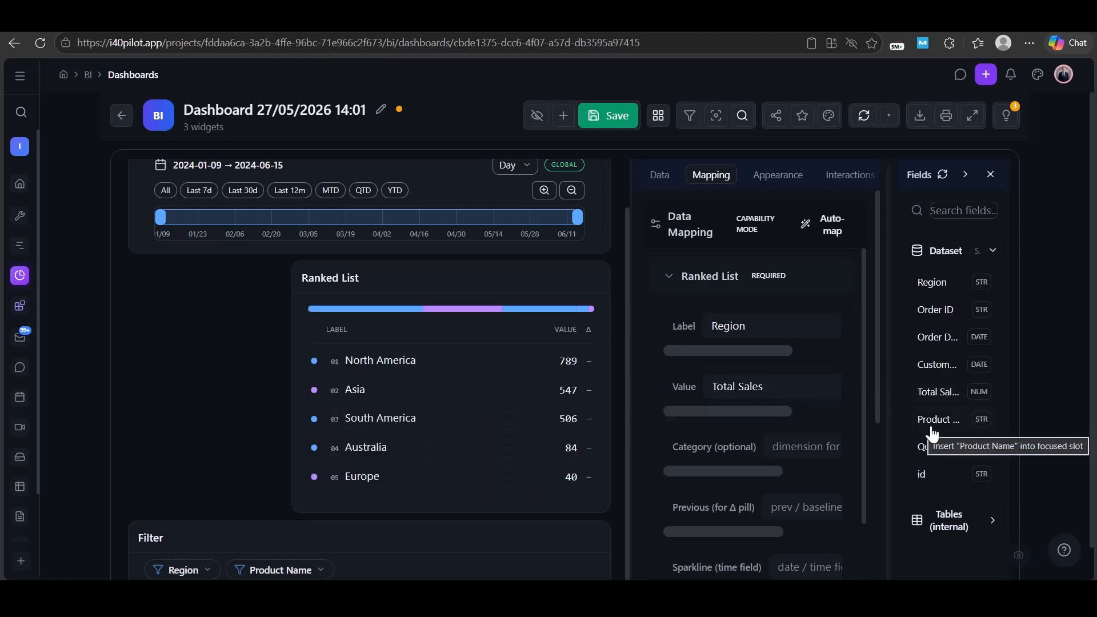
Map Total Sales to both the sparkline and the previous-value field of the Ranked List
scroll(791, 448, down, 2)
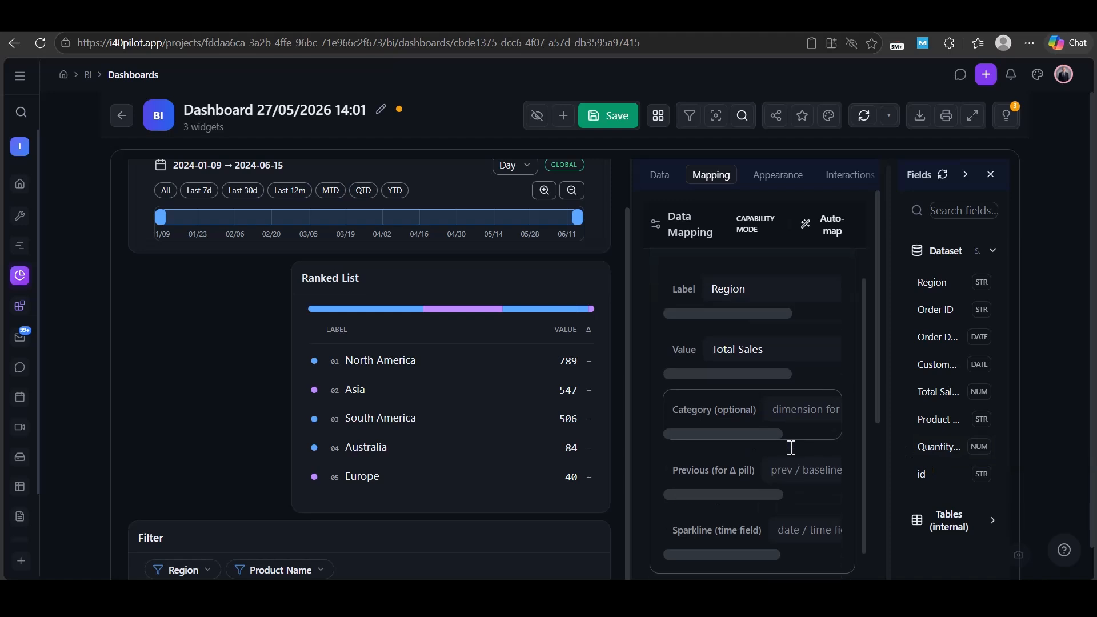
click(930, 454)
mouse_move(931, 454)
mouse_down()
mouse_move(886, 474)
mouse_move(929, 449)
mouse_up()
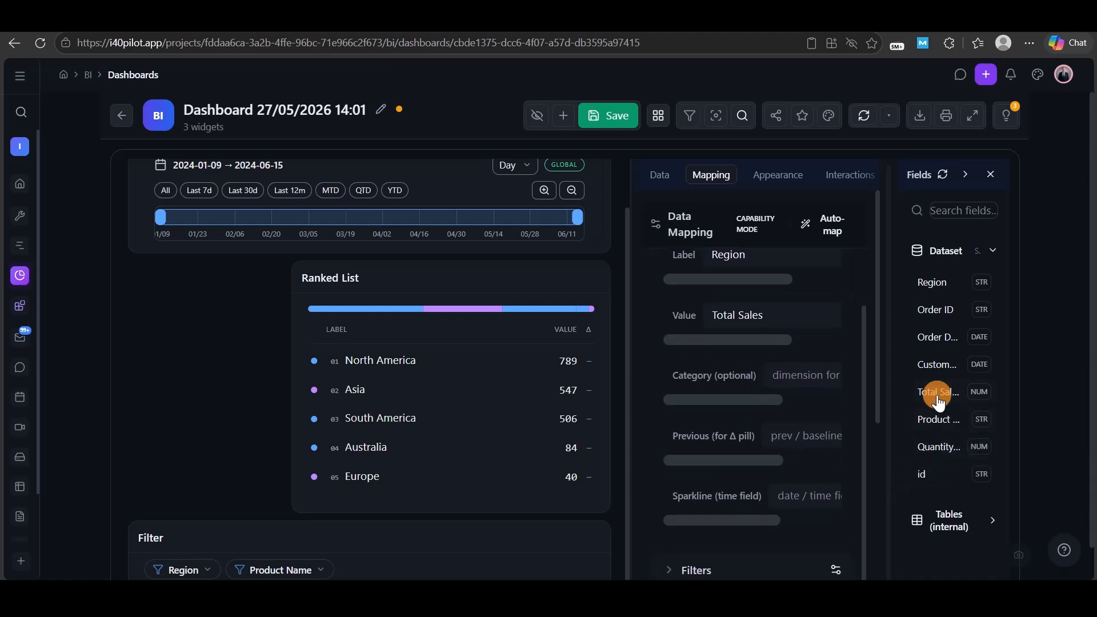
drag(939, 400, 796, 517)
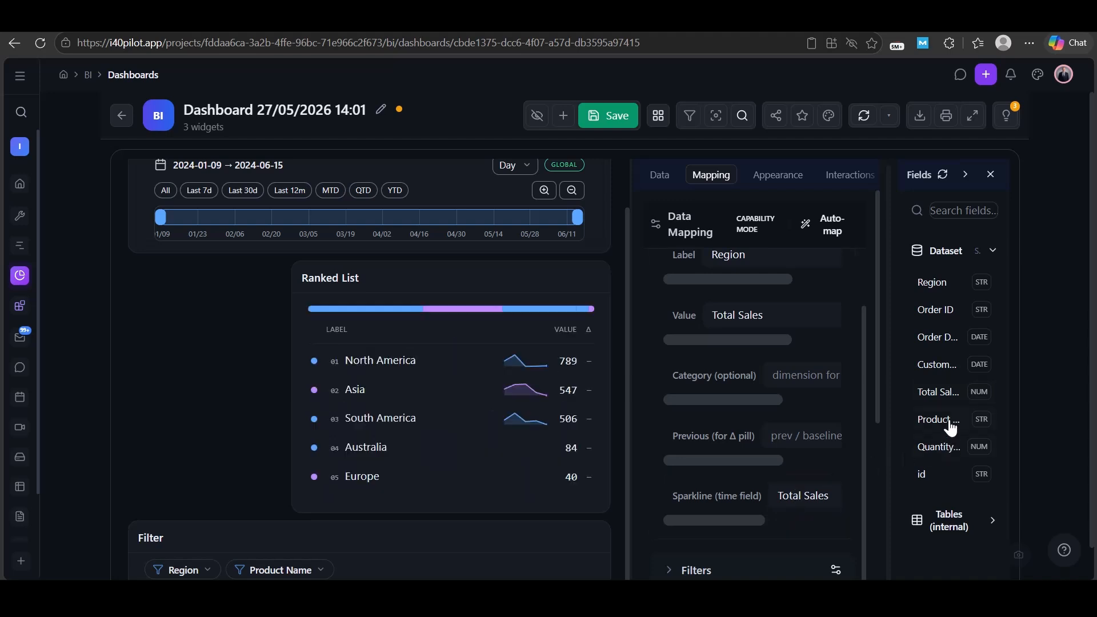
drag(941, 392, 791, 442)
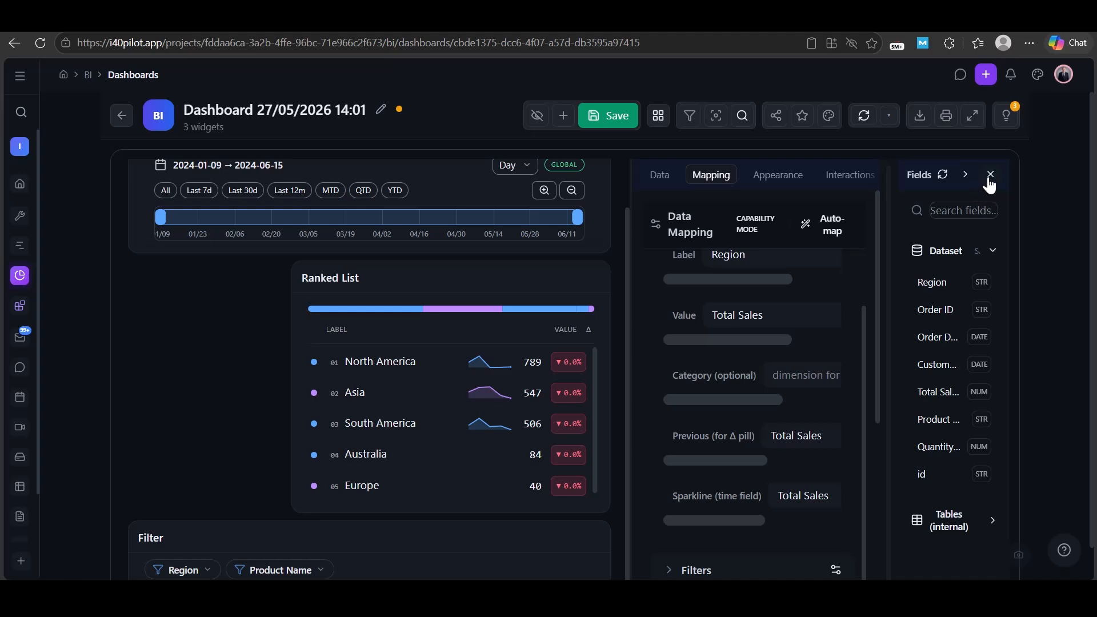
Add a Choropleth widget from the Geographic group and bring it into view on the dashboard
scroll(544, 240, up, 1)
click(563, 119)
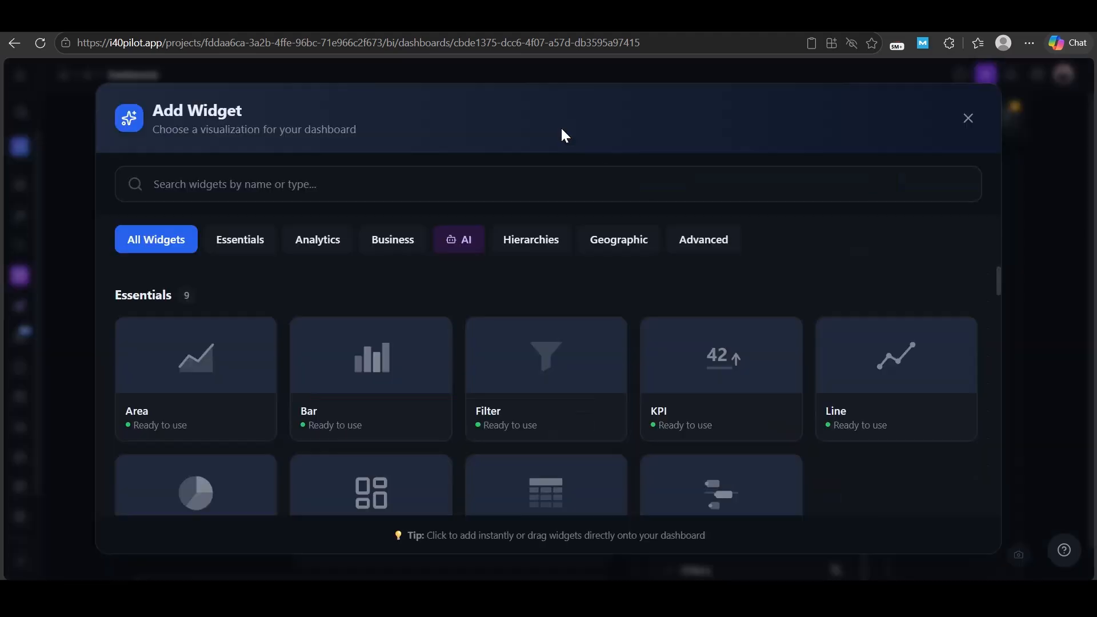
scroll(509, 350, down, 5)
scroll(511, 350, down, 15)
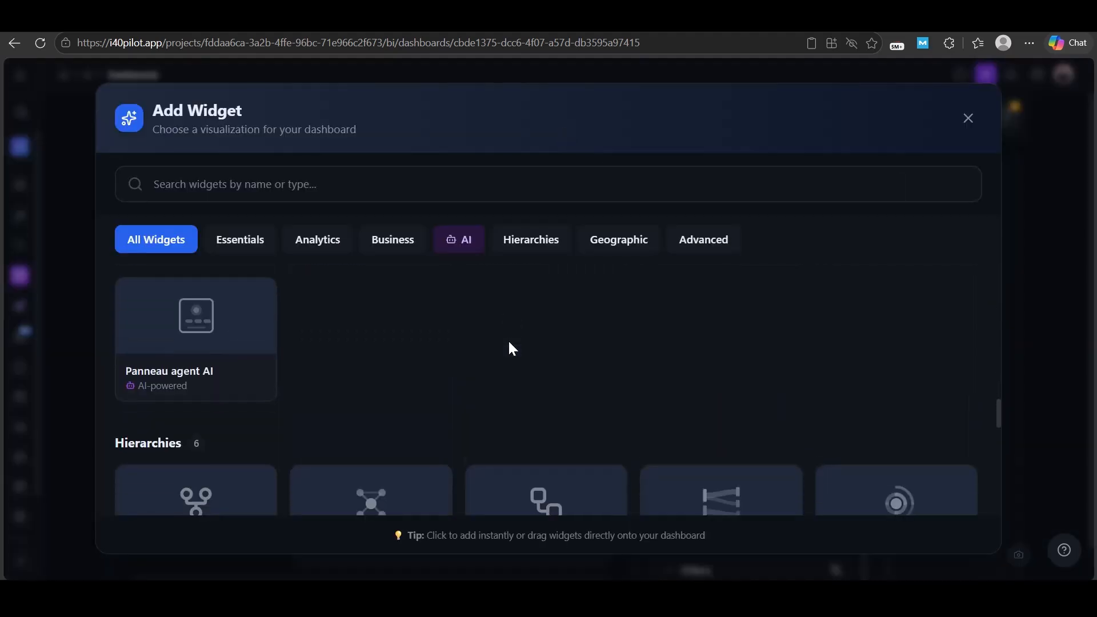
scroll(511, 348, down, 3)
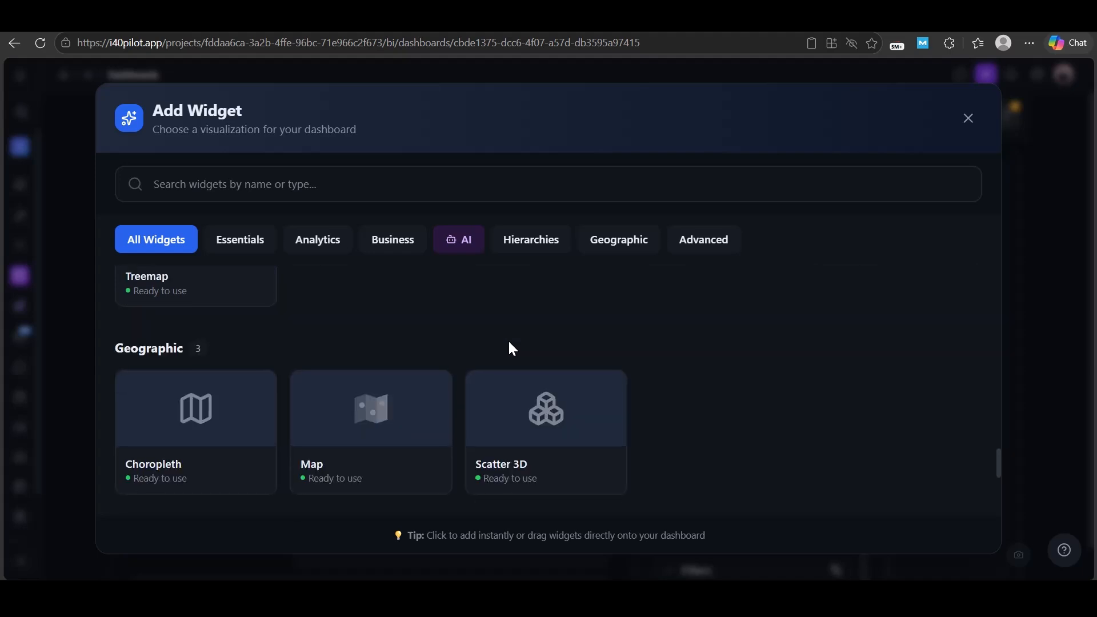
scroll(261, 348, down, 1)
click(249, 351)
scroll(512, 331, down, 5)
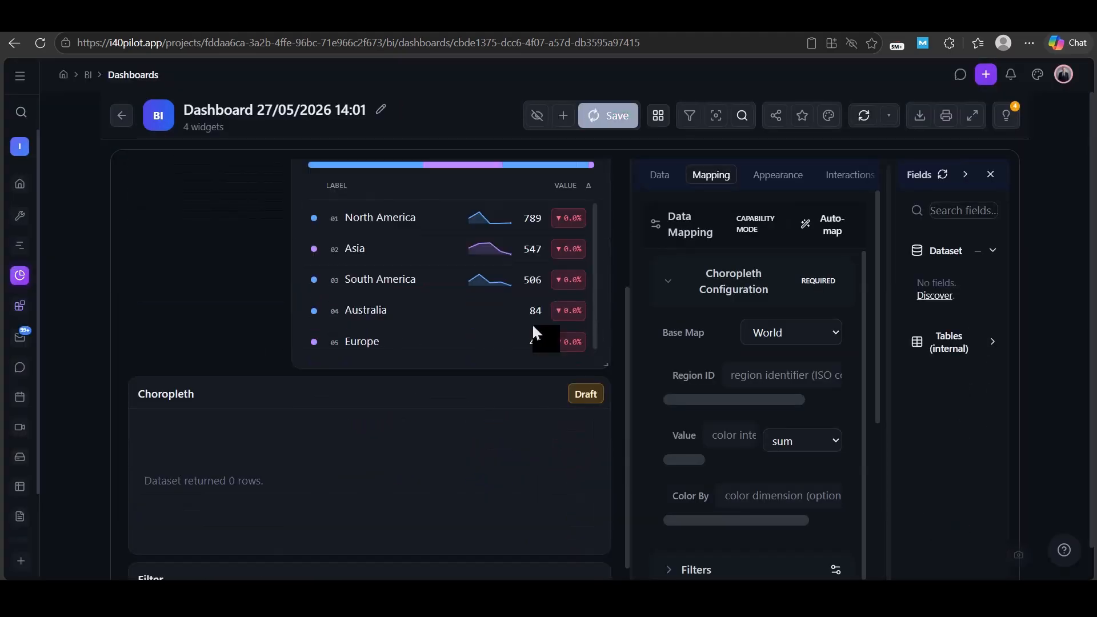
Set the Choropleth's primary dataset to Shopify Sales Data (Order ID, Product Name, Quantity Sold)
click(659, 175)
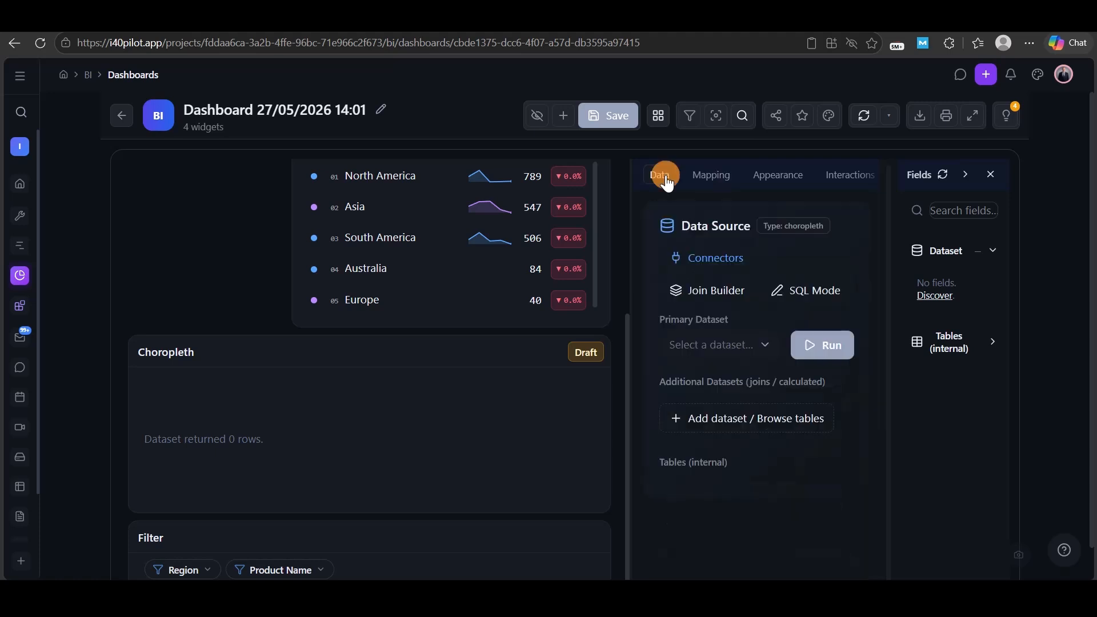
click(726, 348)
text(shopi)
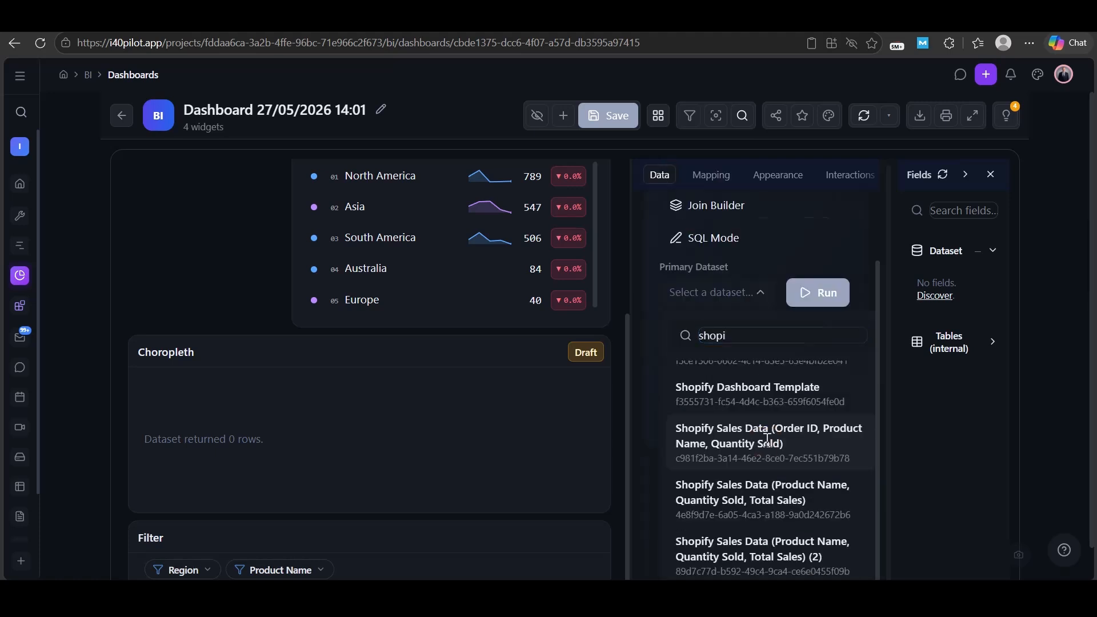
click(764, 437)
Map the Choropleth's region ID to Region and its value to Total Sales
click(714, 179)
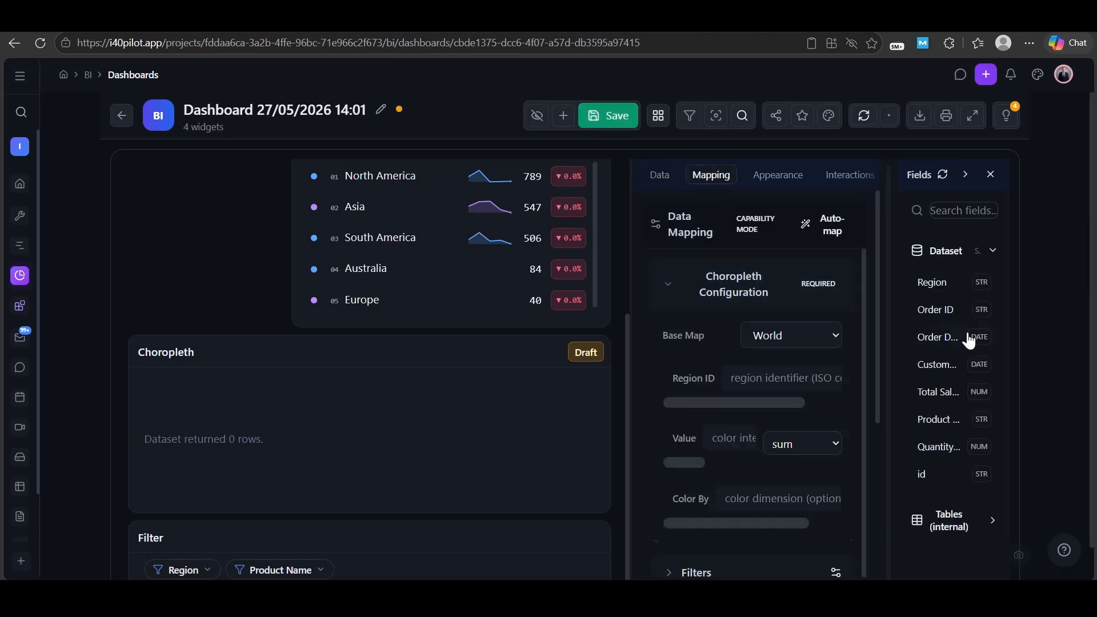
drag(936, 284, 743, 374)
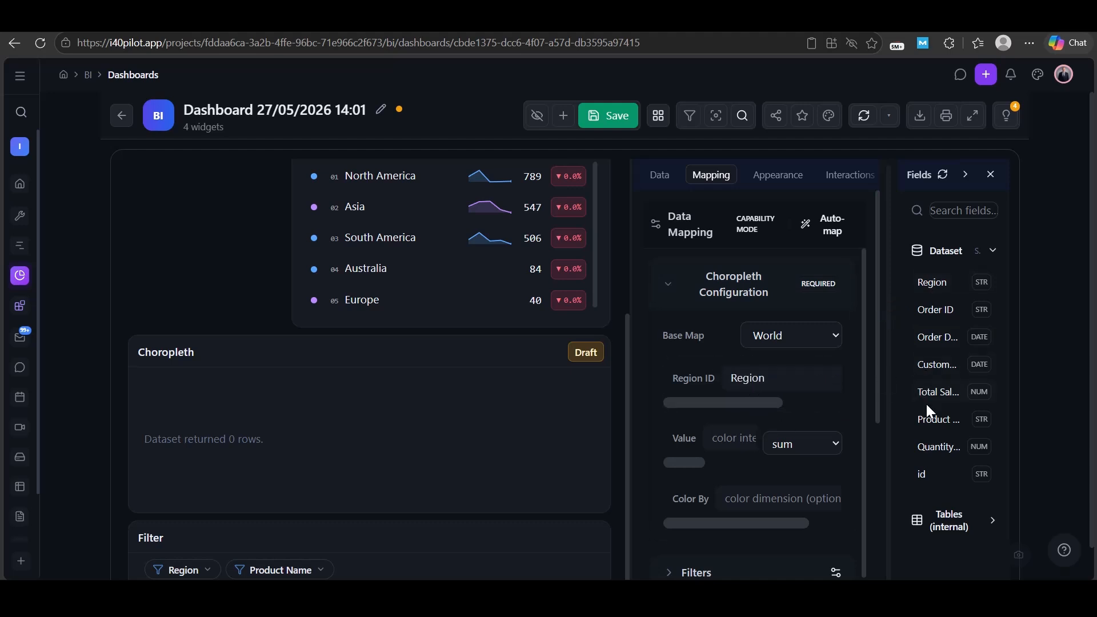
drag(934, 404, 729, 449)
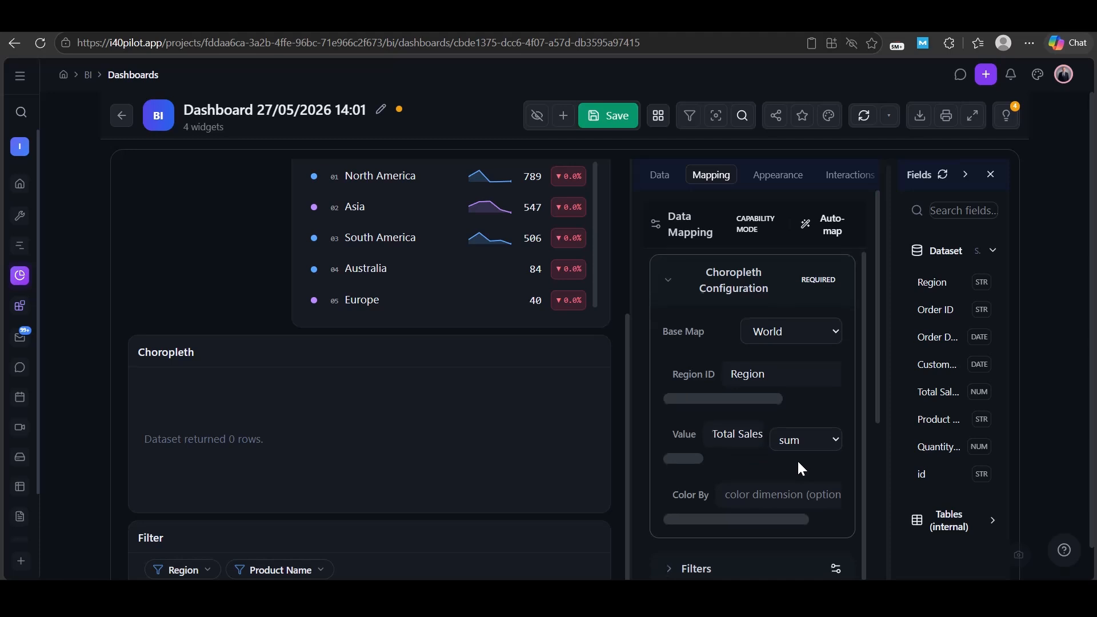
scroll(821, 448, down, 2)
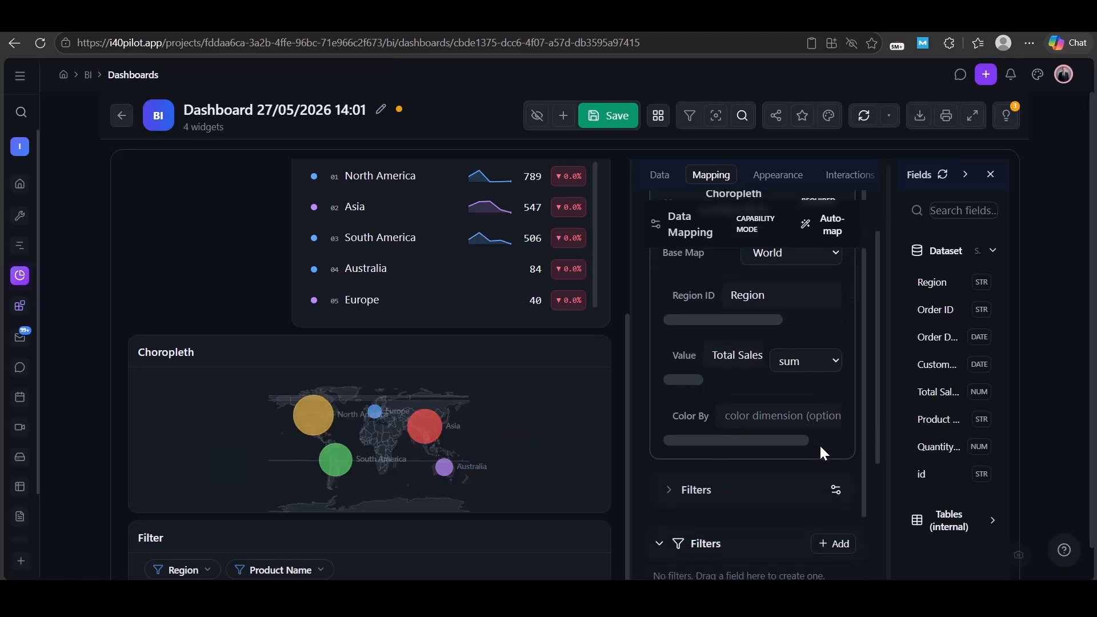
scroll(821, 447, down, 3)
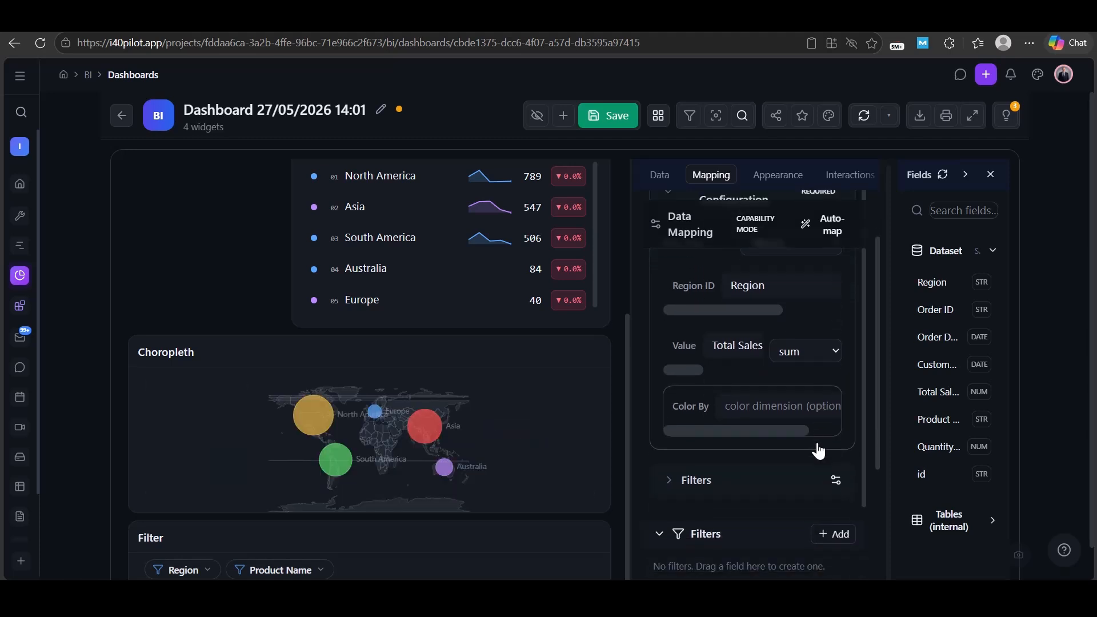
Map the Choropleth's Color By dimension to Region
scroll(821, 452, up, 3)
drag(787, 440, 743, 442)
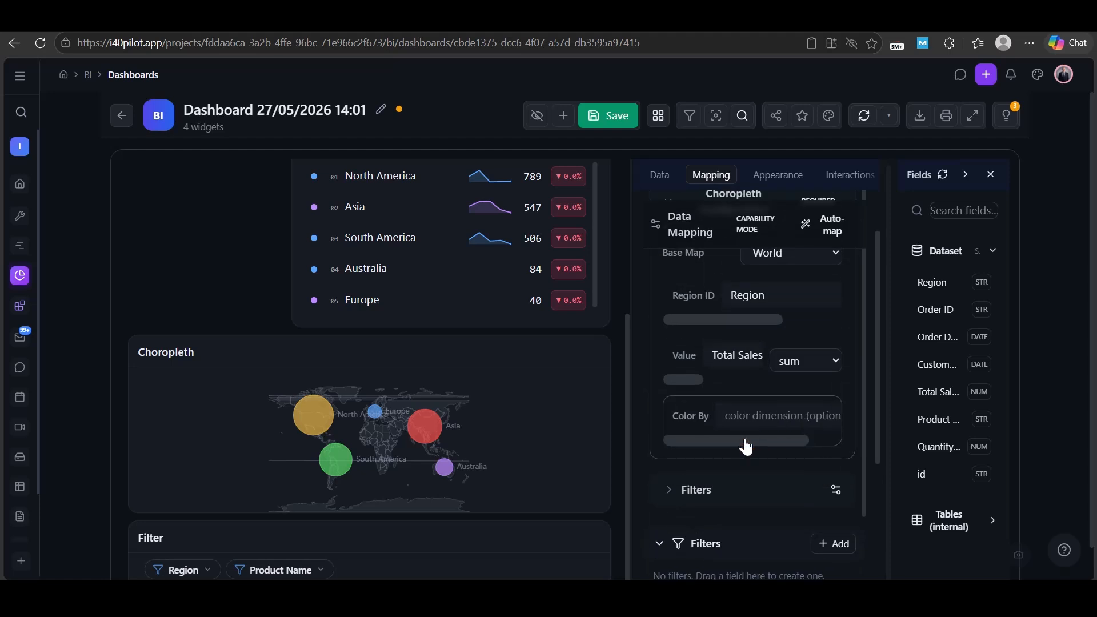
drag(943, 285, 750, 448)
scroll(770, 440, down, 3)
scroll(771, 439, up, 4)
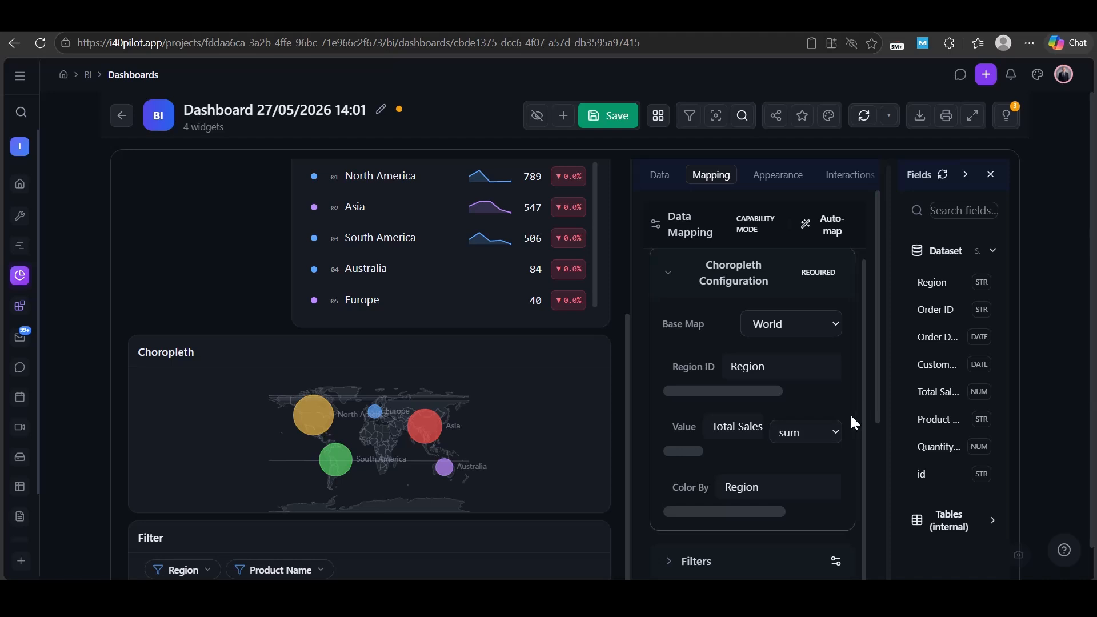
scroll(850, 414, up, 1)
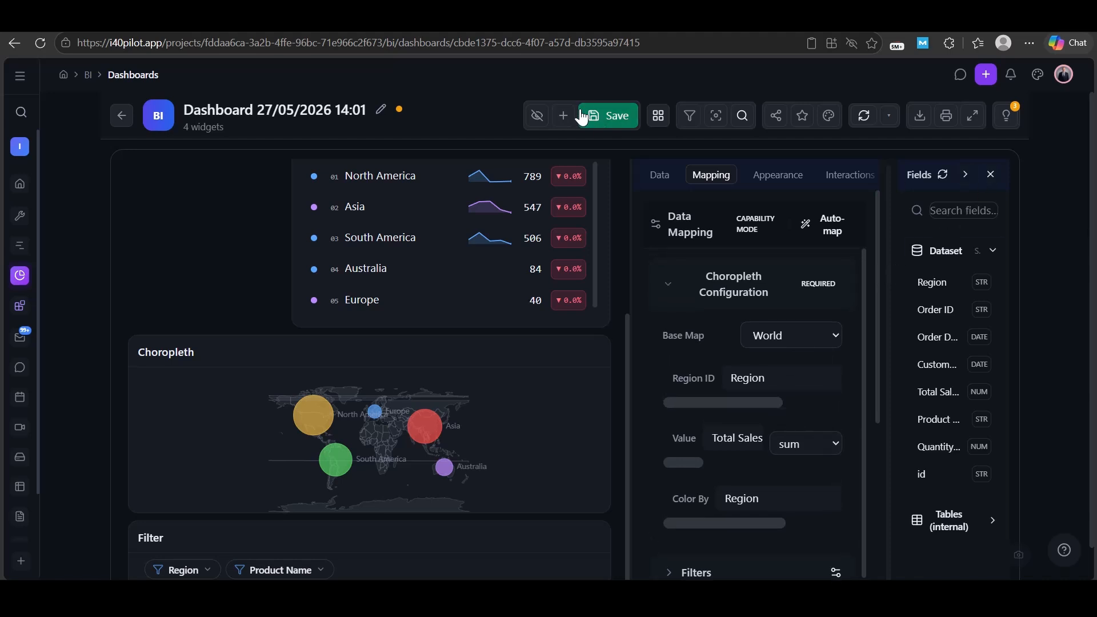
Add a Line widget to the dashboard
click(564, 116)
scroll(480, 377, down, 1)
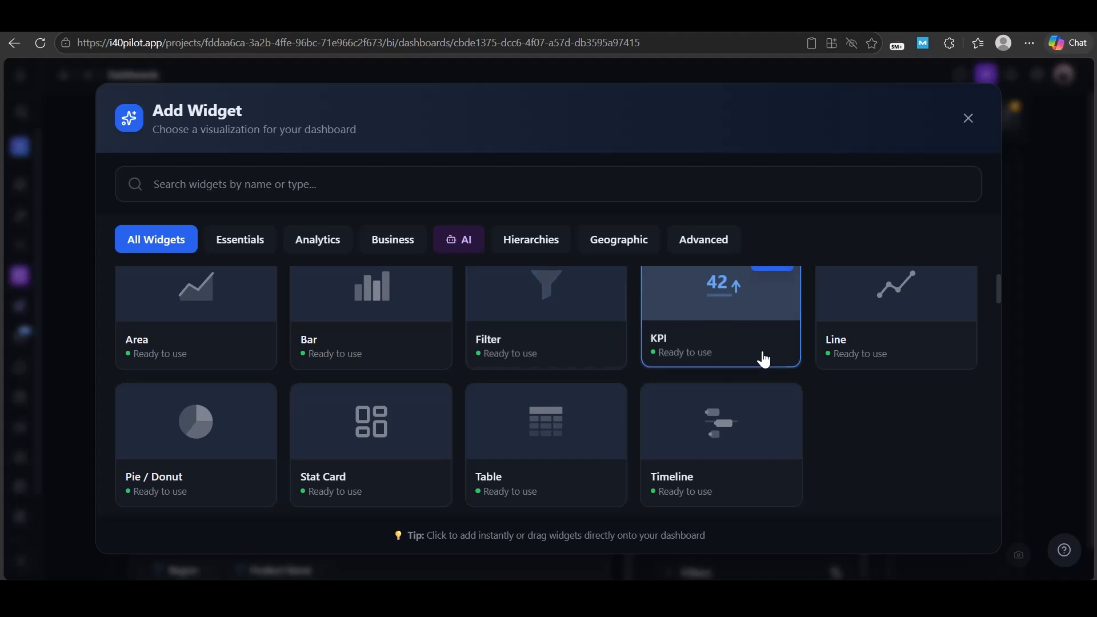
click(870, 335)
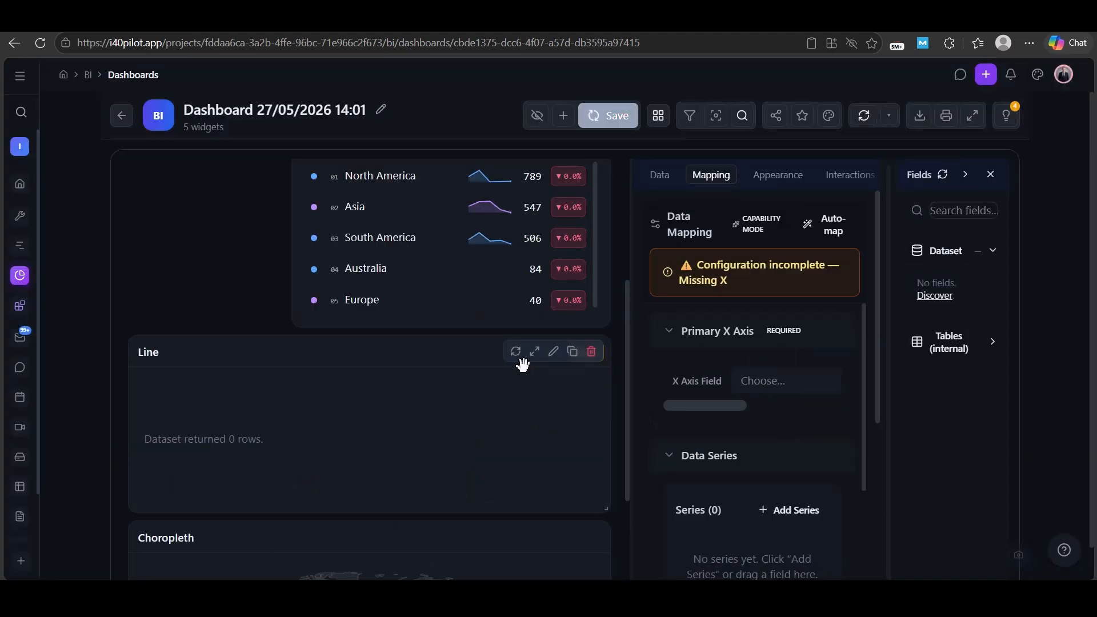
Set the Line widget's primary dataset to Shopify Sales Data (Order ID, Product Name, Quantity Sold)
click(661, 174)
click(735, 345)
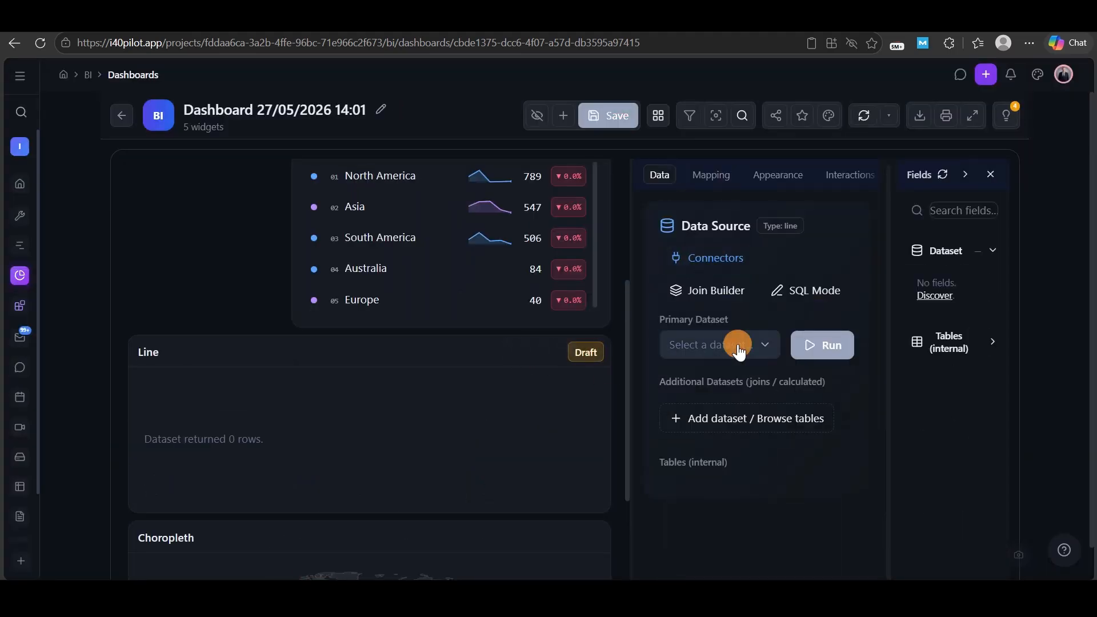
click(715, 420)
text(shop)
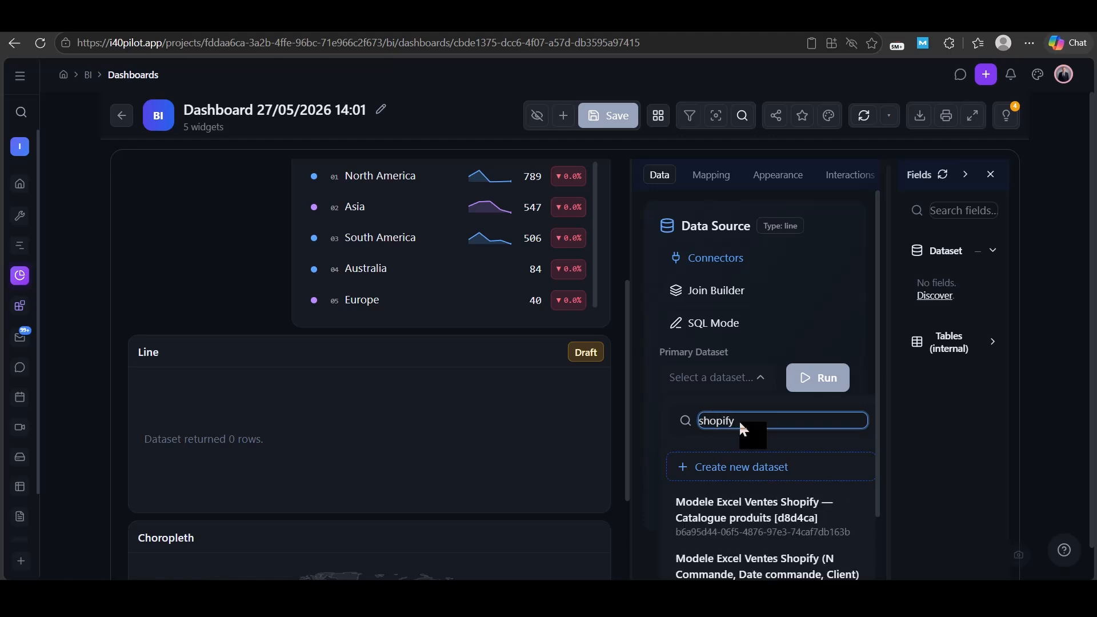
text(ify)
scroll(826, 473, down, 4)
click(825, 518)
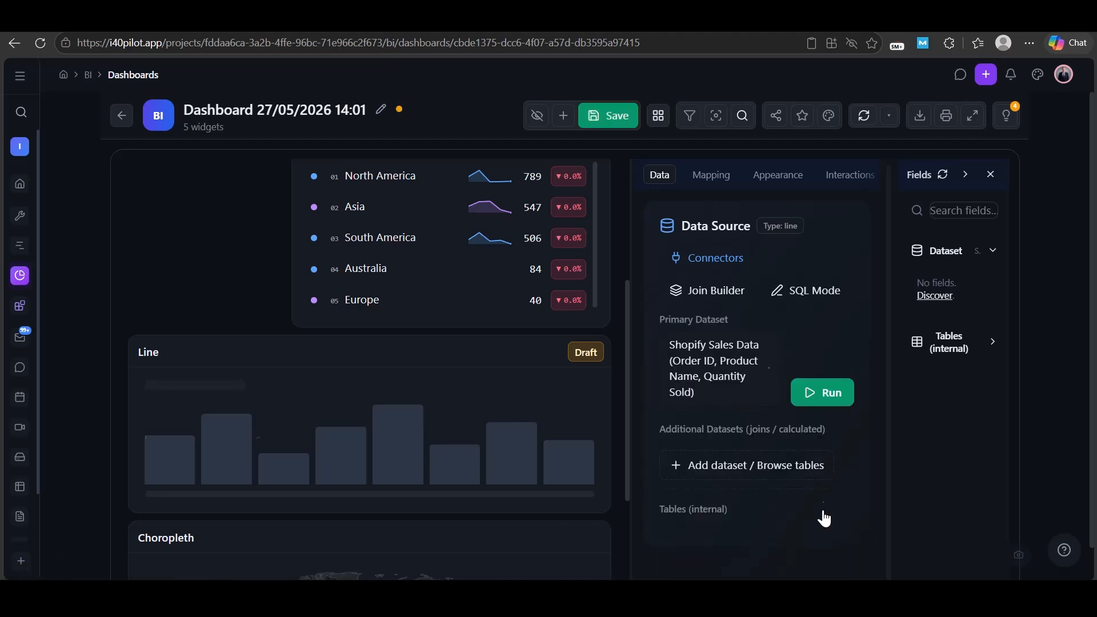
Map the Line widget's X axis to Order Date and add Quantity Sold and Total Sales as data series
click(714, 183)
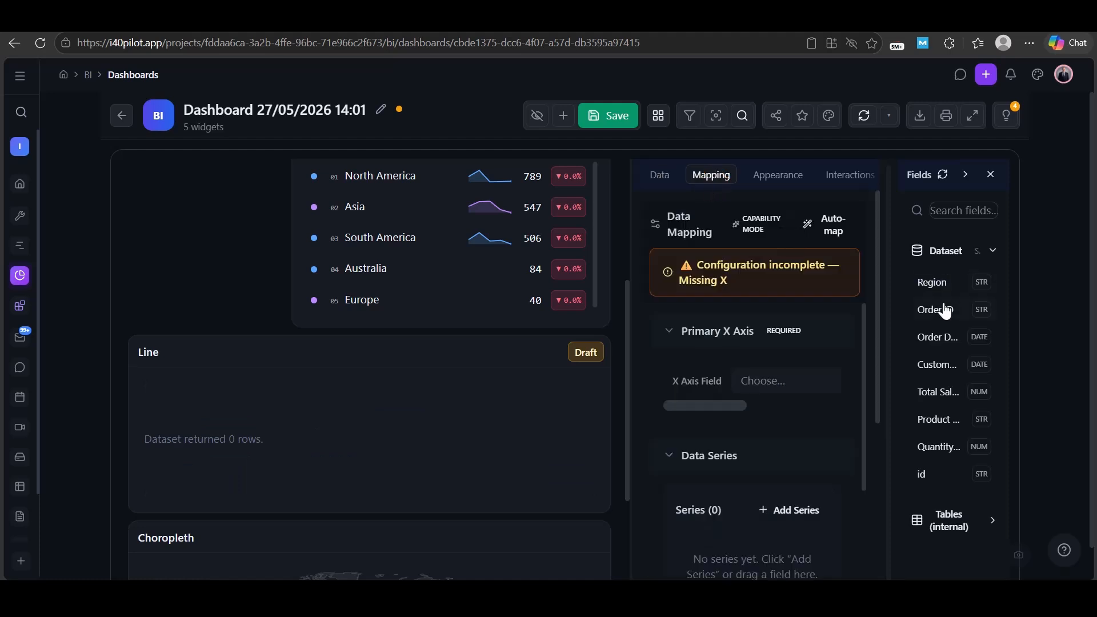
drag(946, 337, 784, 376)
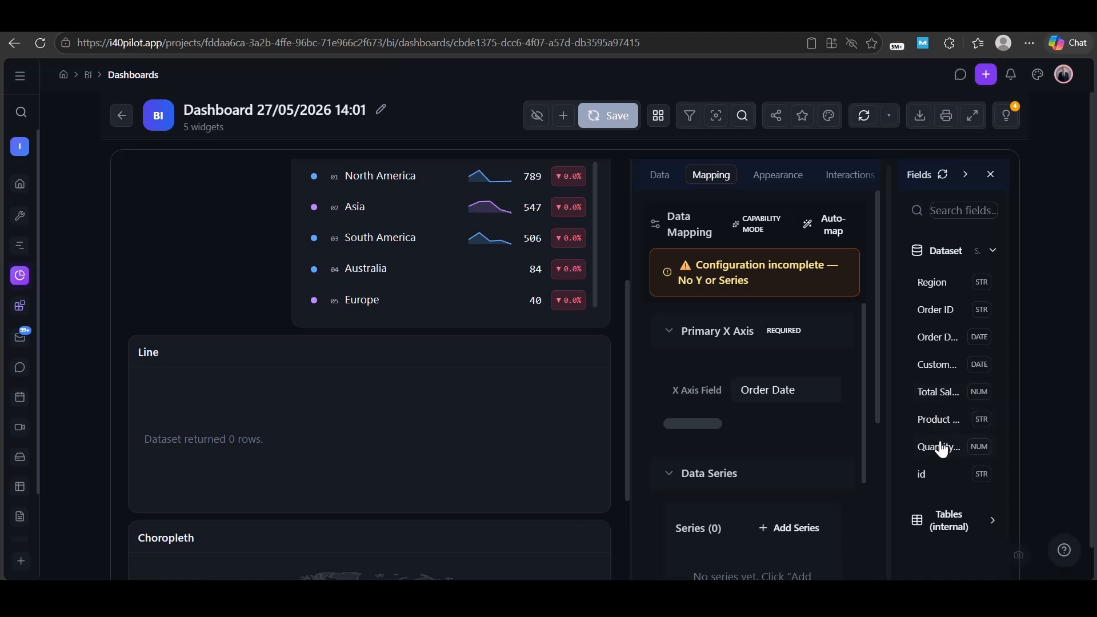
drag(942, 450, 763, 552)
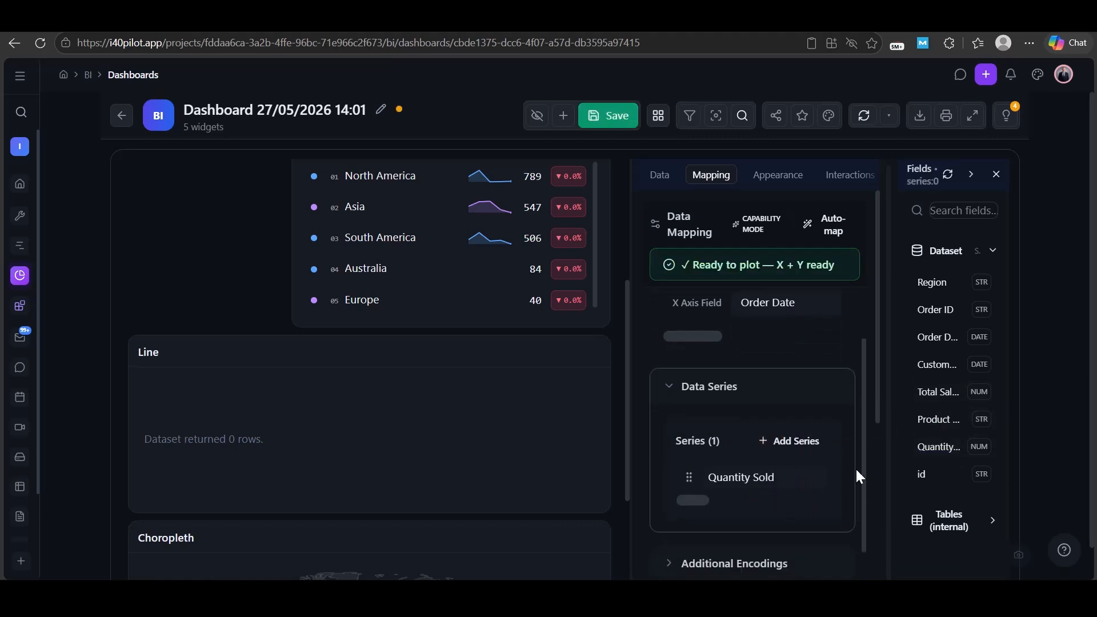
drag(942, 392, 782, 515)
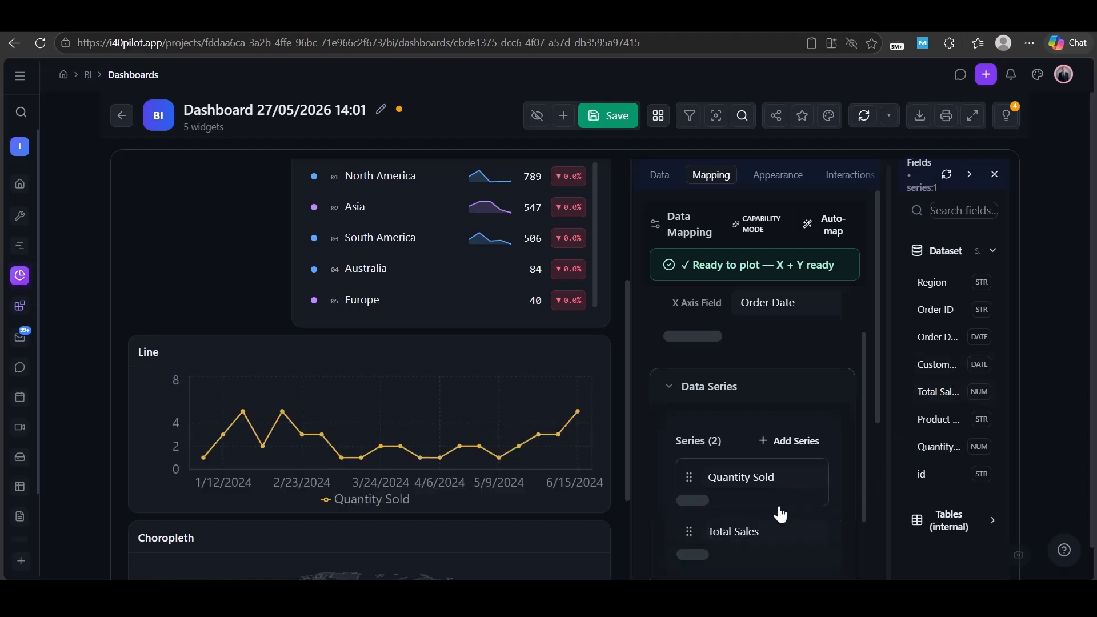
Change the Quantity Sold series to bar type and assign it to the right-hand axis (R)
click(701, 510)
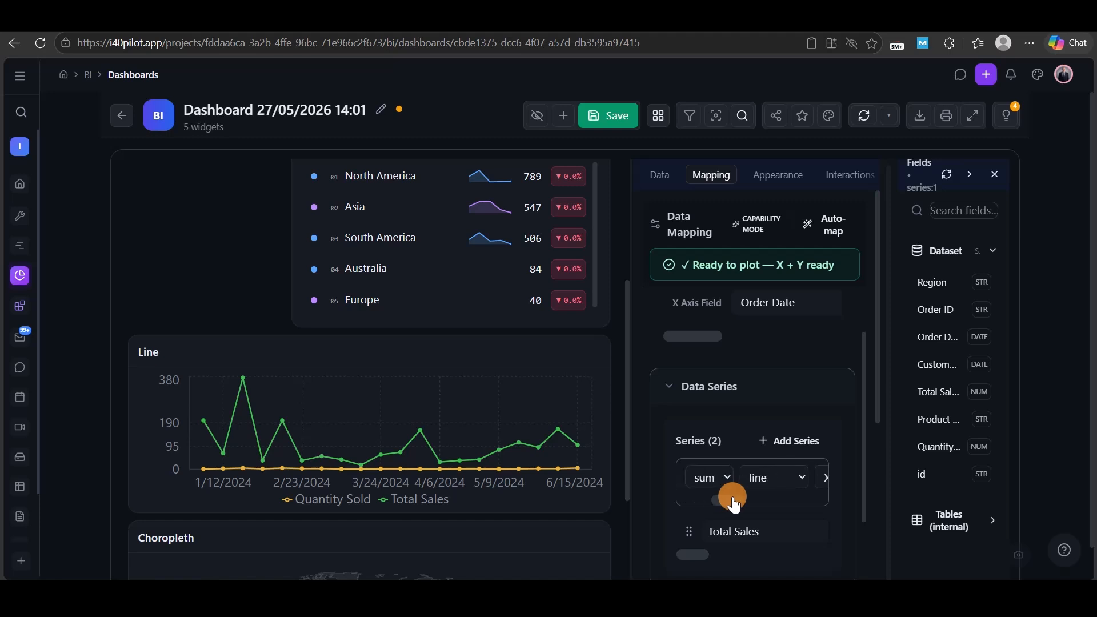
click(769, 471)
click(772, 521)
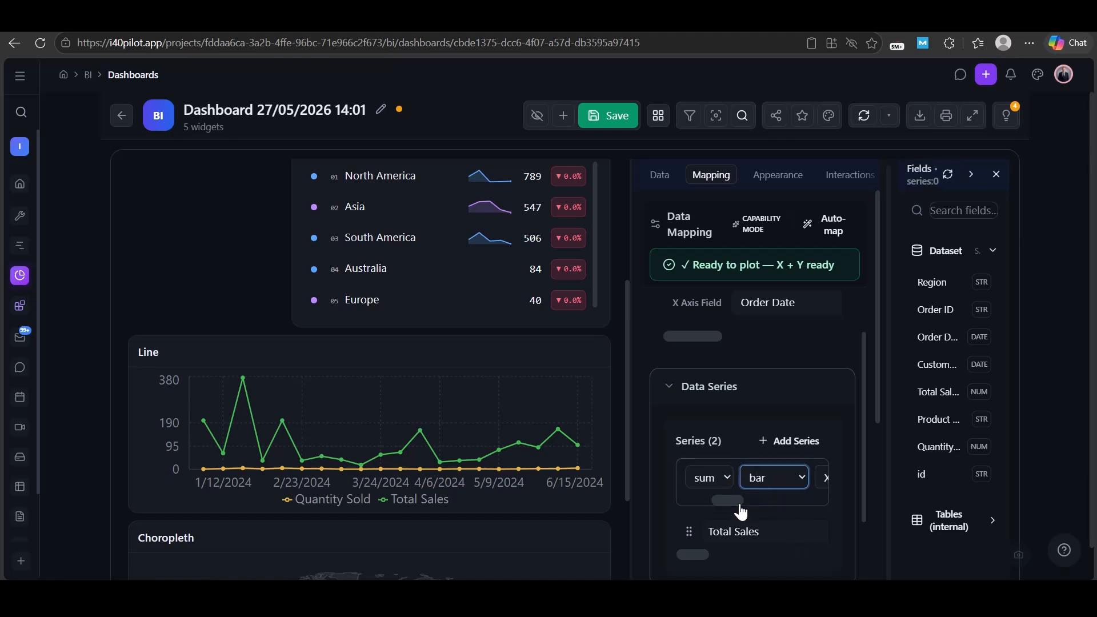
drag(725, 501, 766, 511)
click(762, 484)
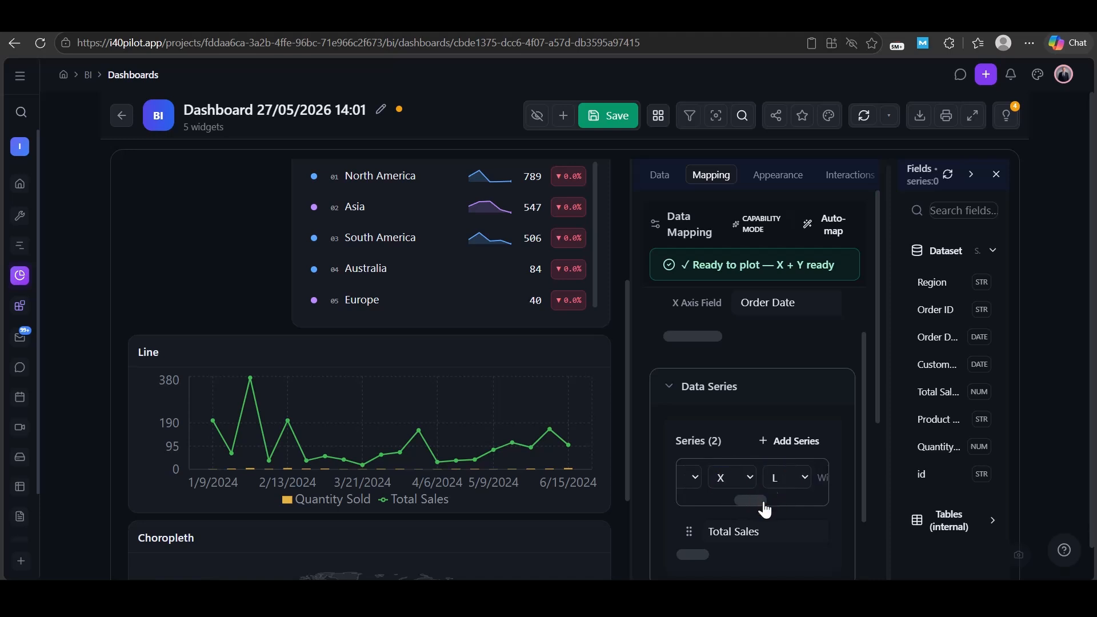
click(790, 521)
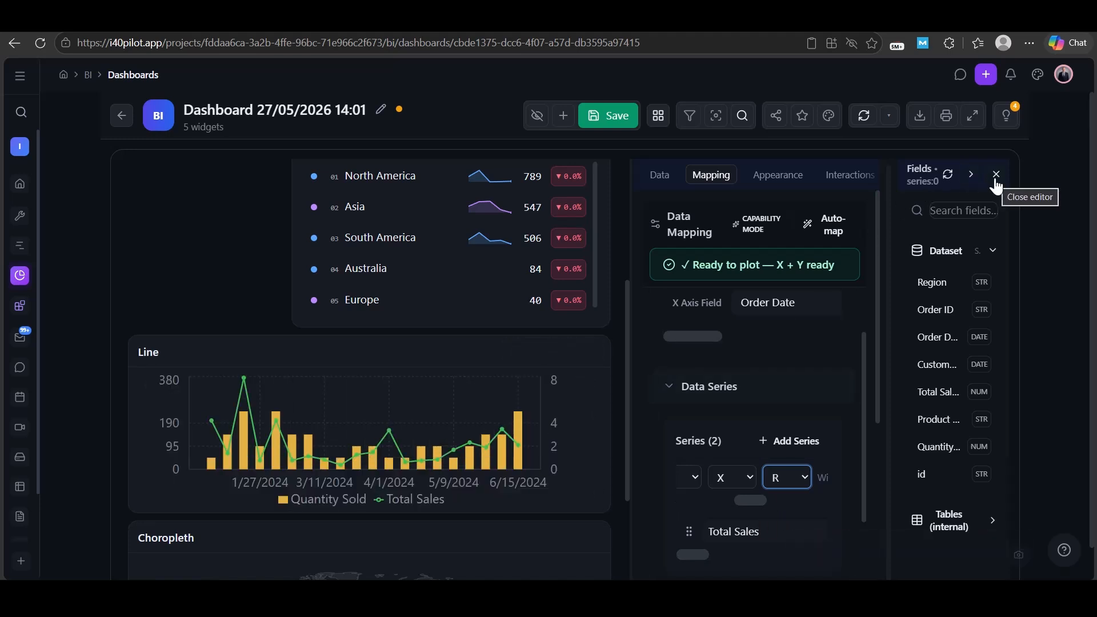
Turn on data labels in the Line widget's appearance settings
click(778, 175)
scroll(738, 400, down, 3)
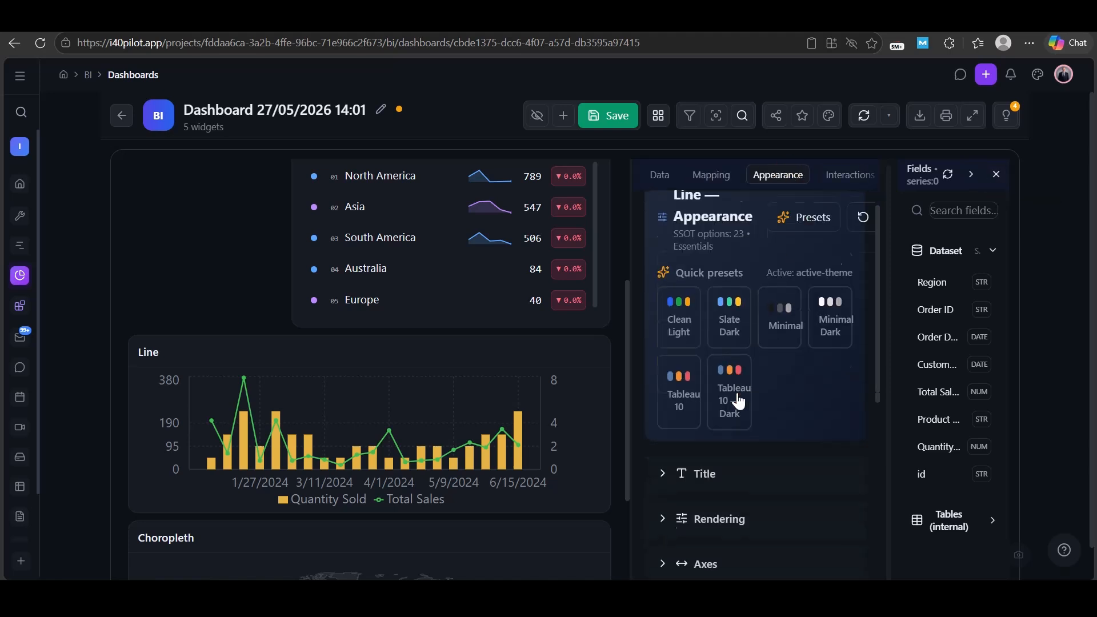
scroll(737, 400, down, 1)
click(762, 443)
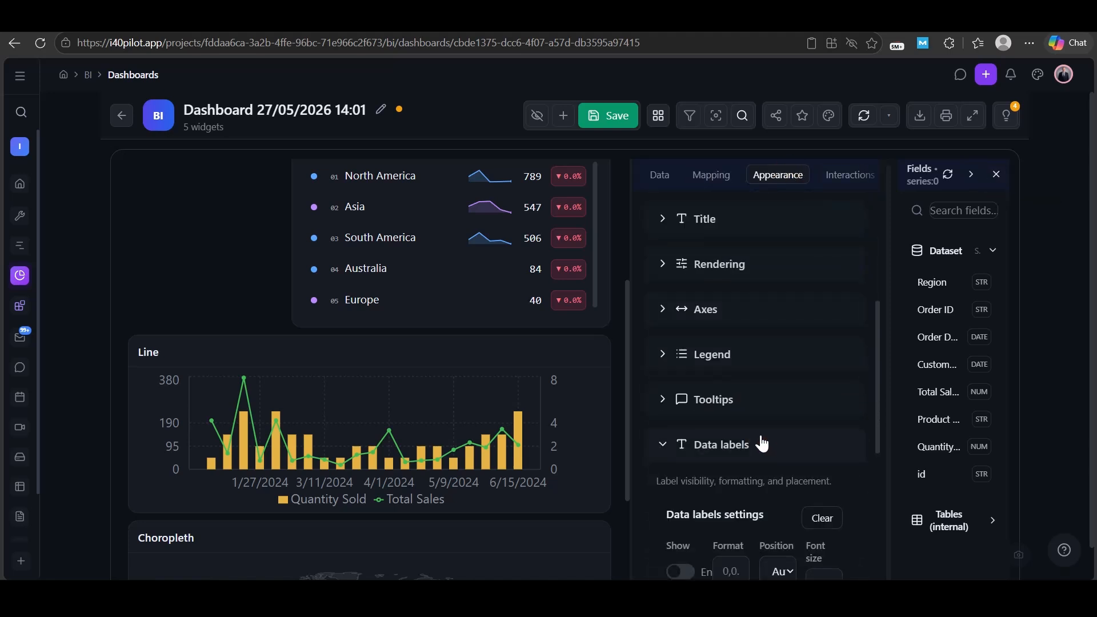
scroll(743, 452, down, 3)
click(690, 359)
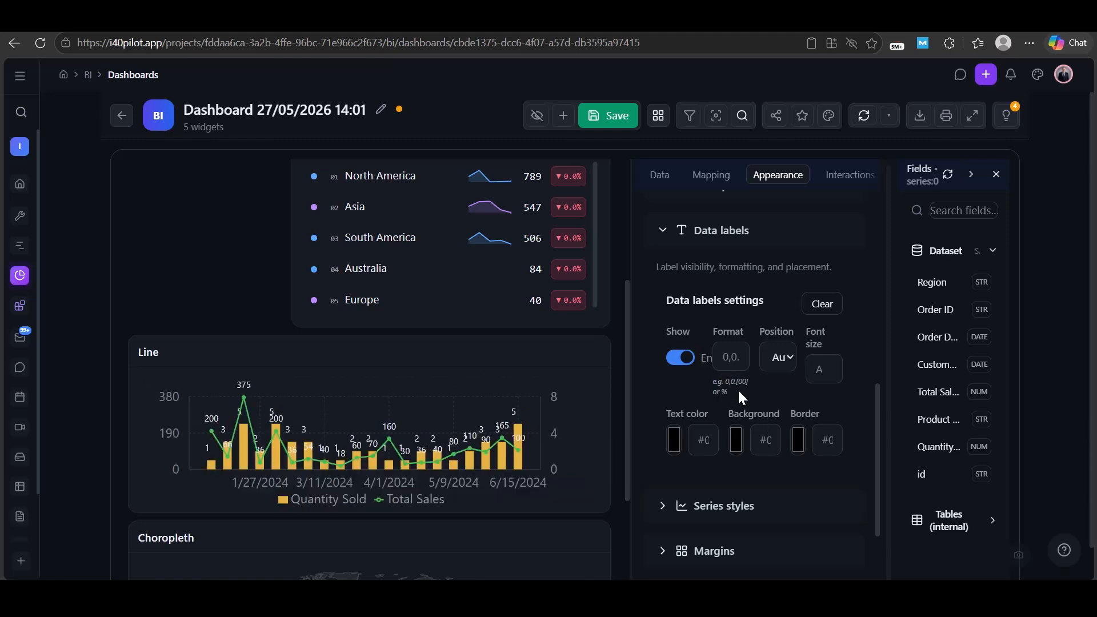
click(735, 442)
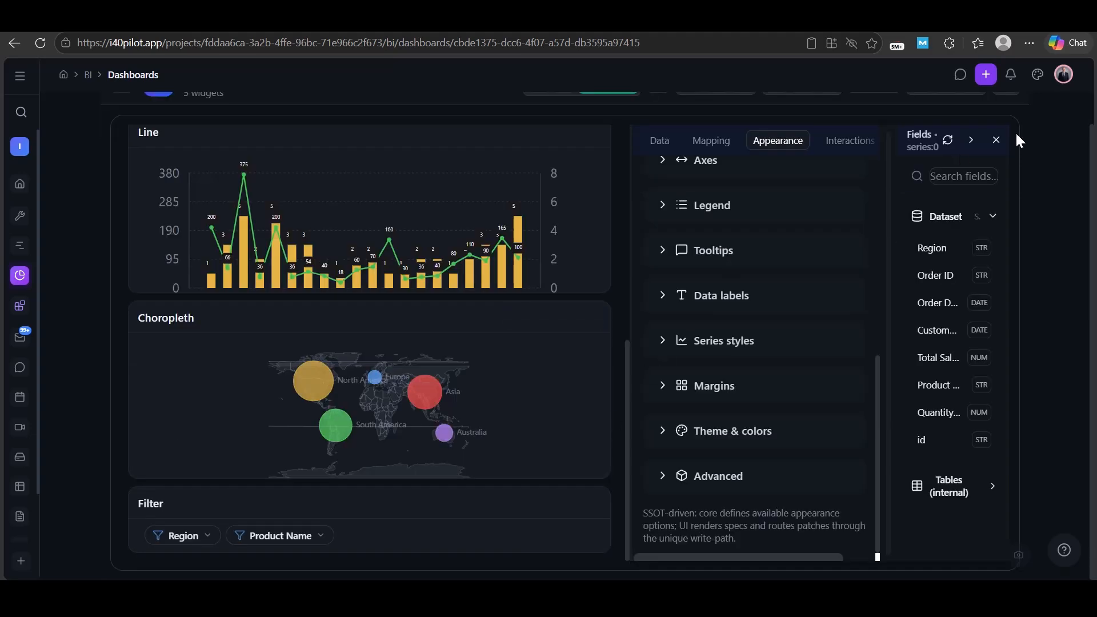
Add a Pie / Donut widget to the dashboard
scroll(546, 231, up, 8)
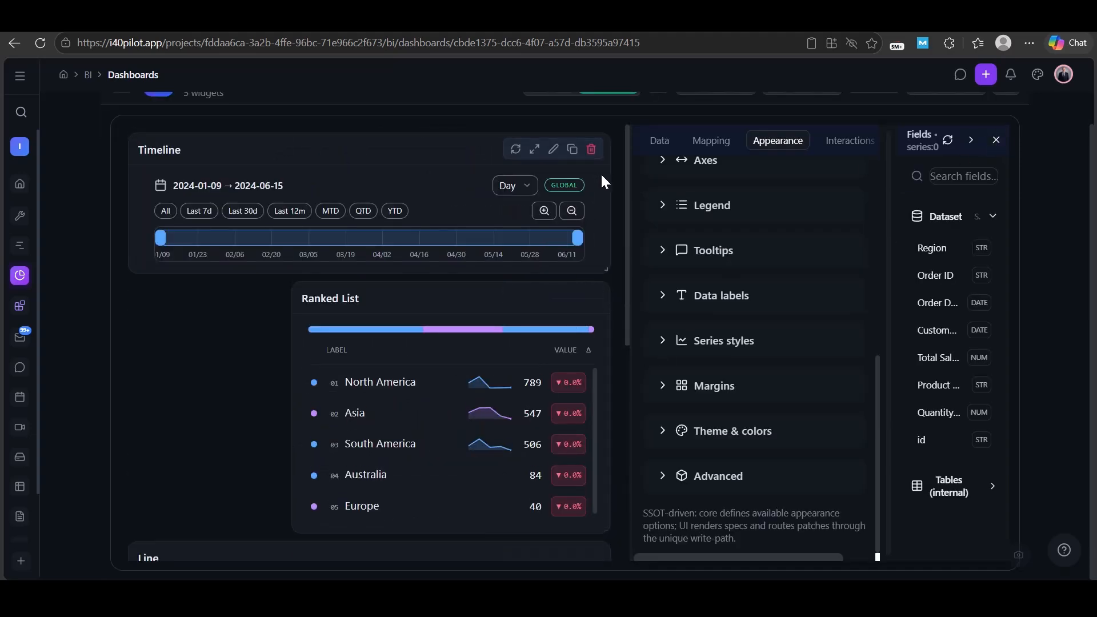
scroll(870, 171, up, 4)
scroll(871, 172, up, 3)
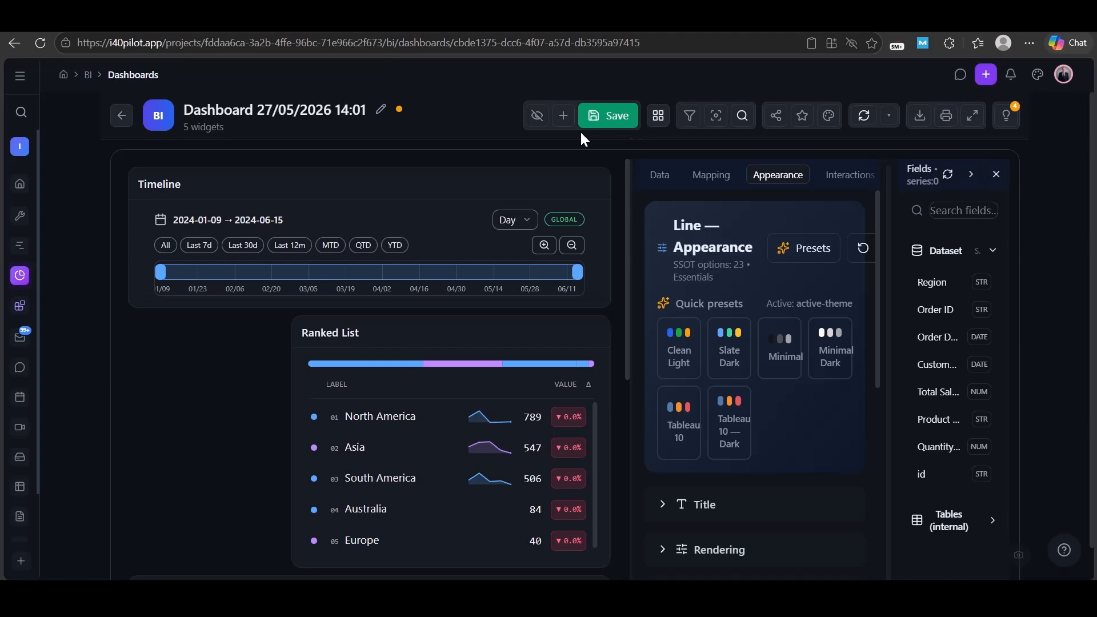
click(563, 119)
scroll(473, 340, down, 1)
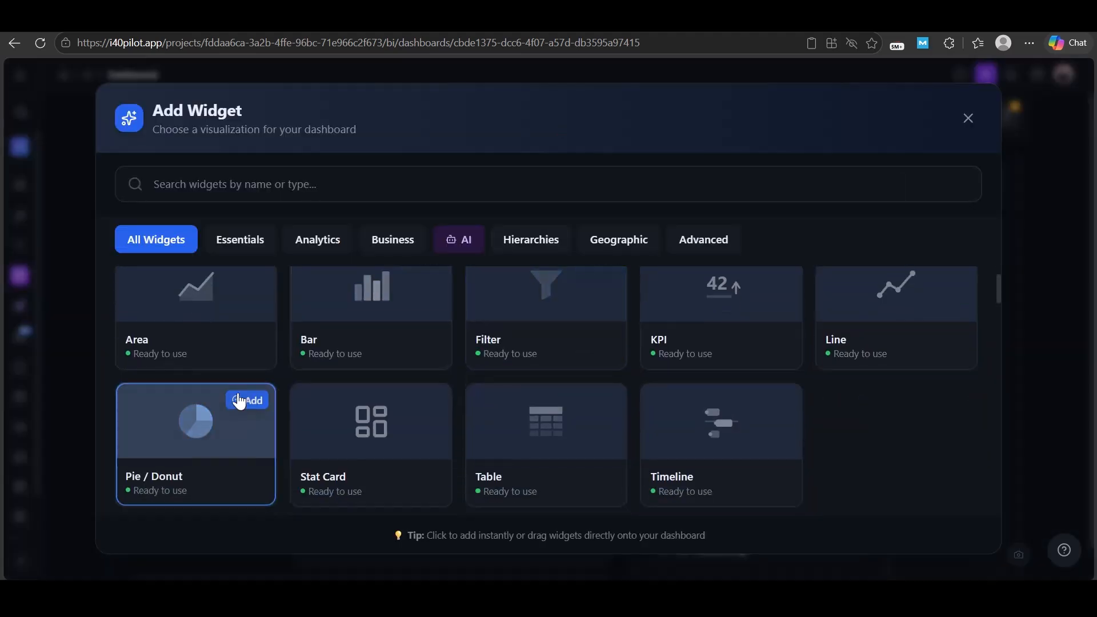
click(245, 398)
scroll(557, 369, down, 5)
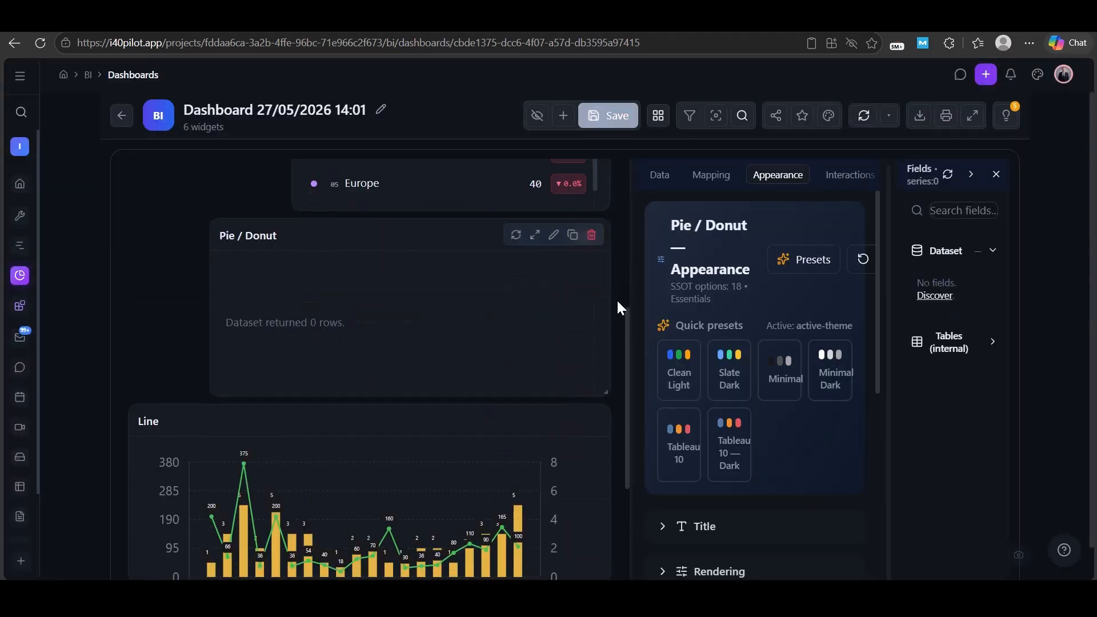
Set the Pie / Donut's primary dataset to Shopify Sales Data (Order ID, Product Name, Quantity Sold)
click(663, 176)
click(719, 344)
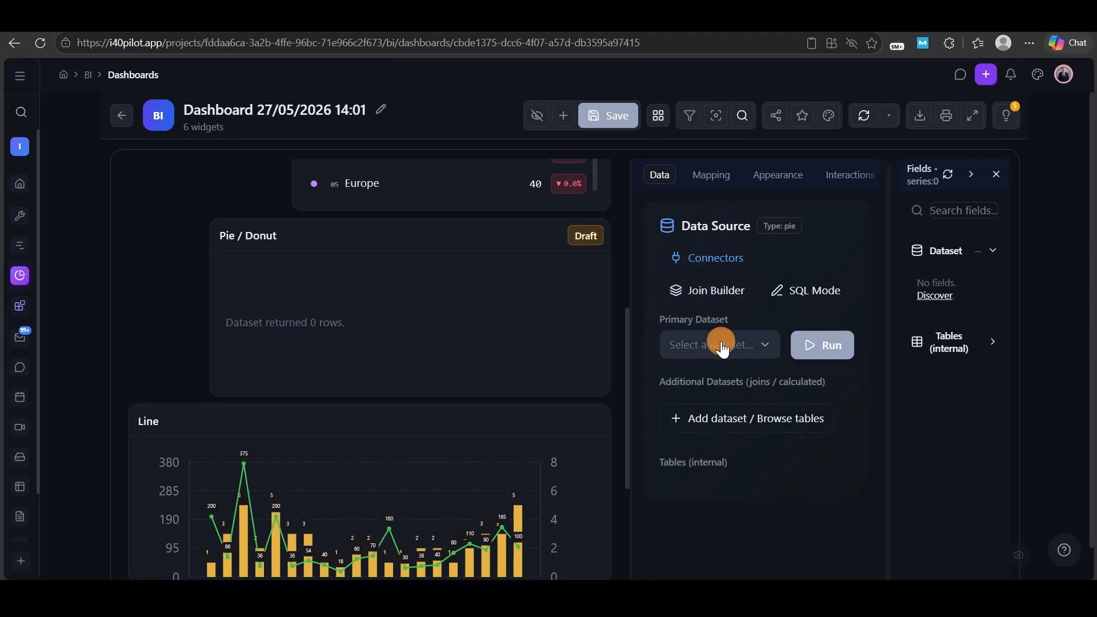
text(shopi)
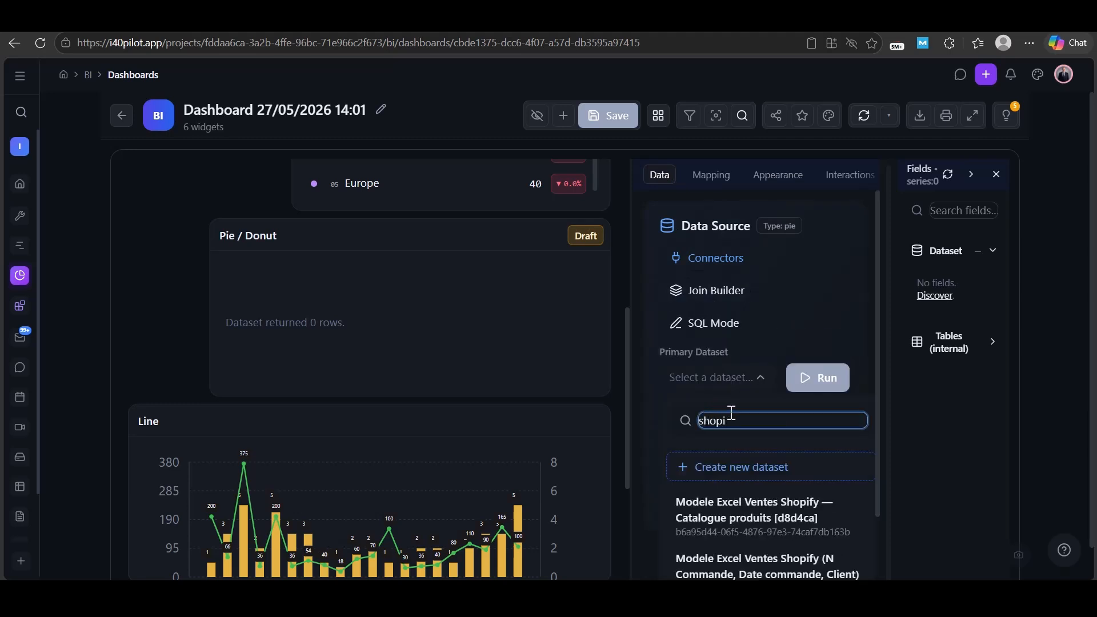
scroll(807, 434, down, 2)
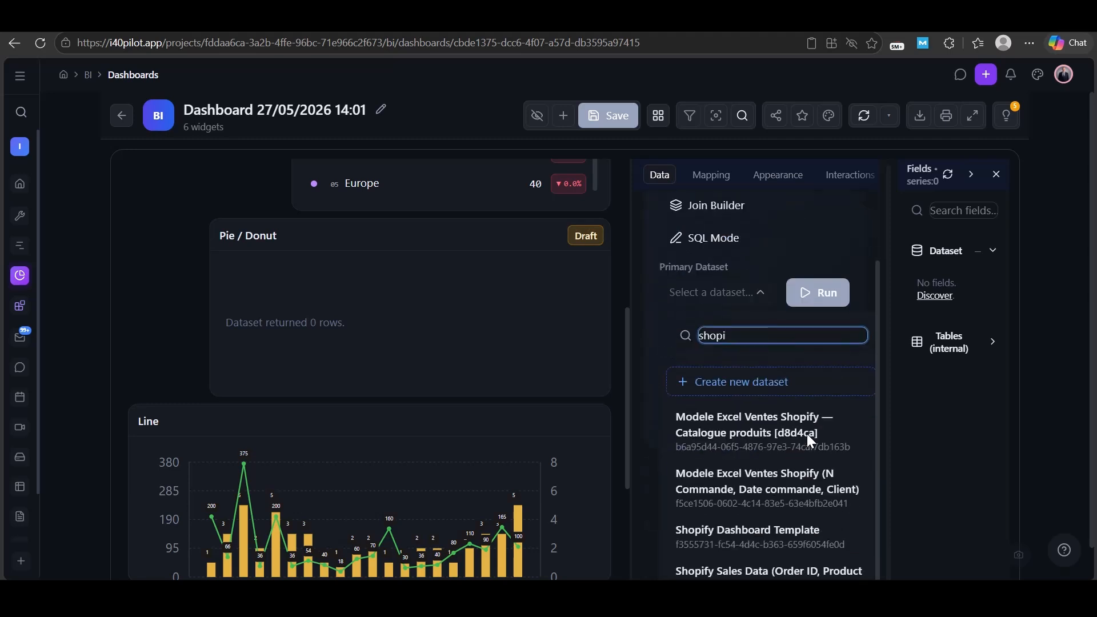
click(797, 569)
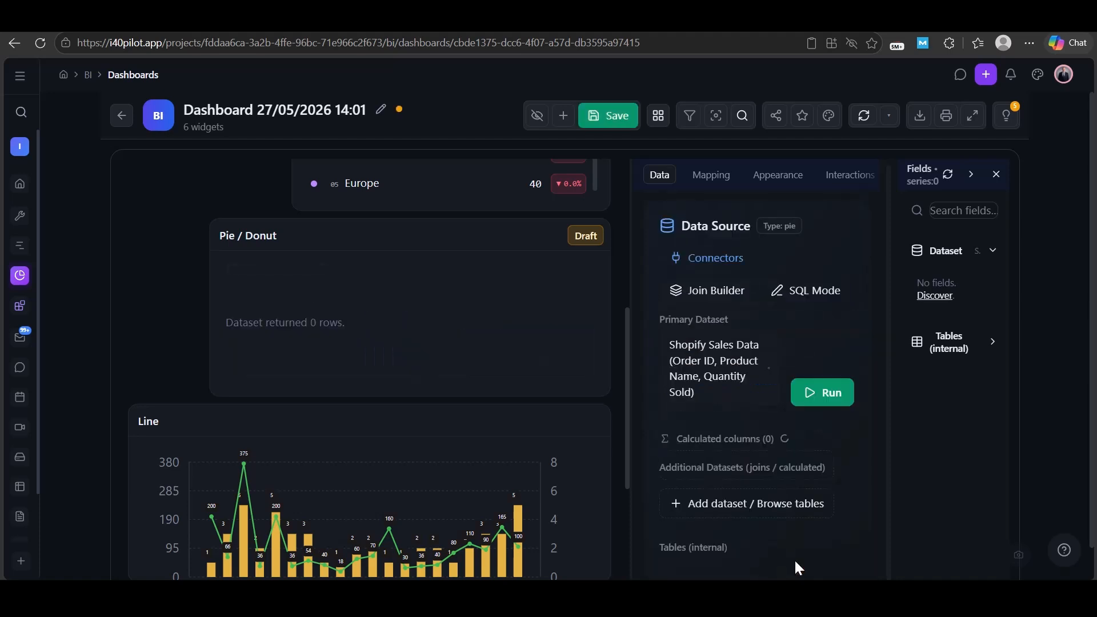
Map the Pie / Donut widget with Product Name as the group and Total Sales as the measure
click(712, 175)
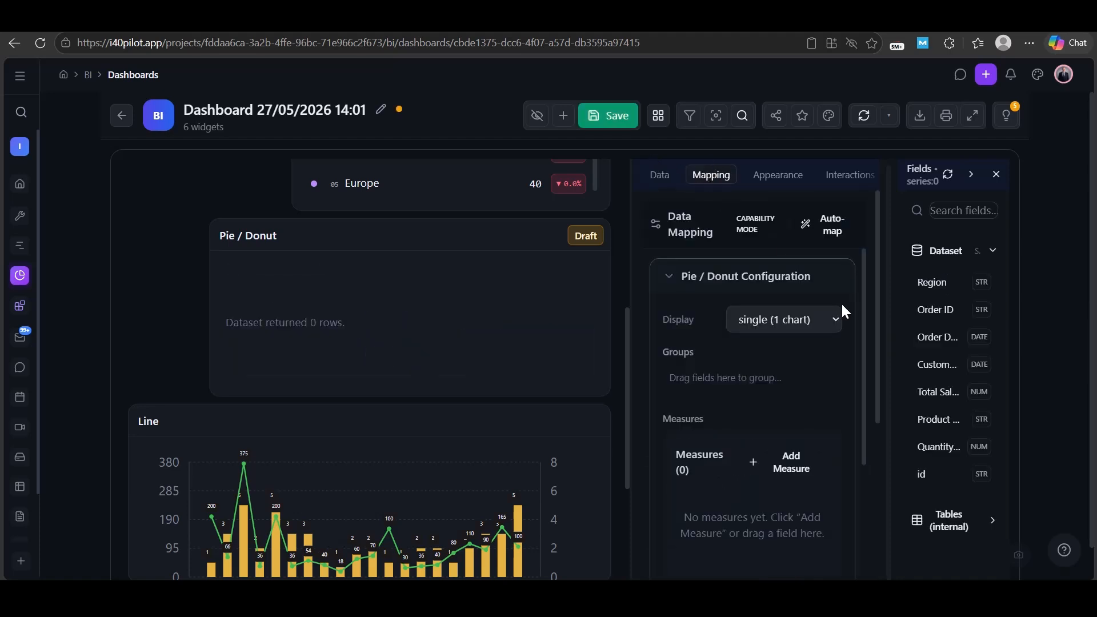
drag(935, 292, 970, 295)
drag(962, 420, 779, 382)
drag(950, 403, 775, 533)
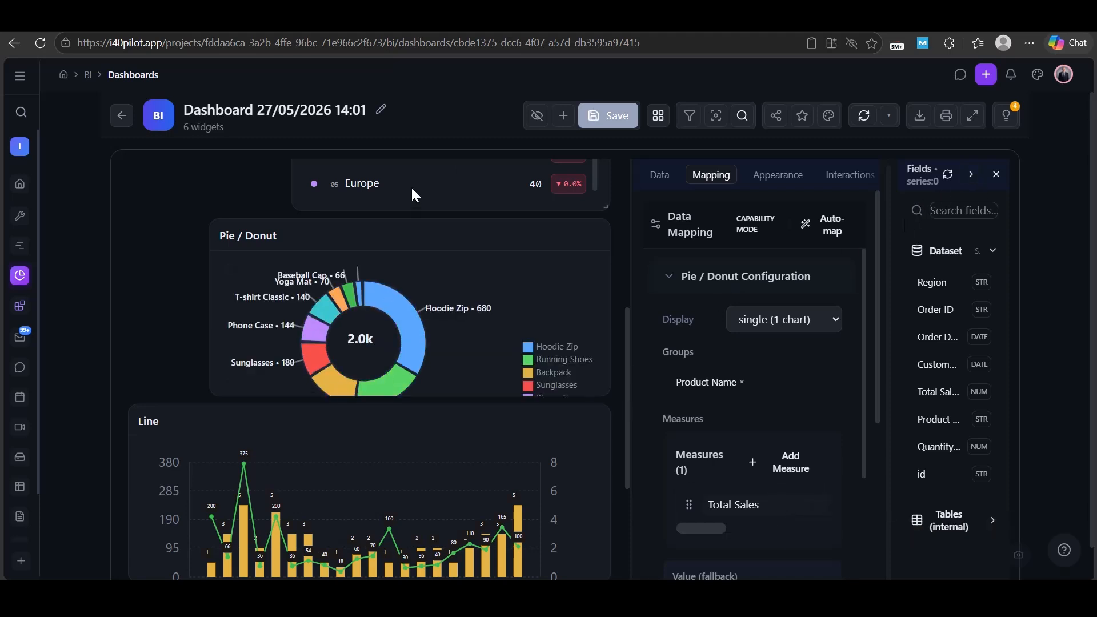
Add a Scatter widget from the Analytics category to the dashboard
click(563, 115)
scroll(466, 340, down, 4)
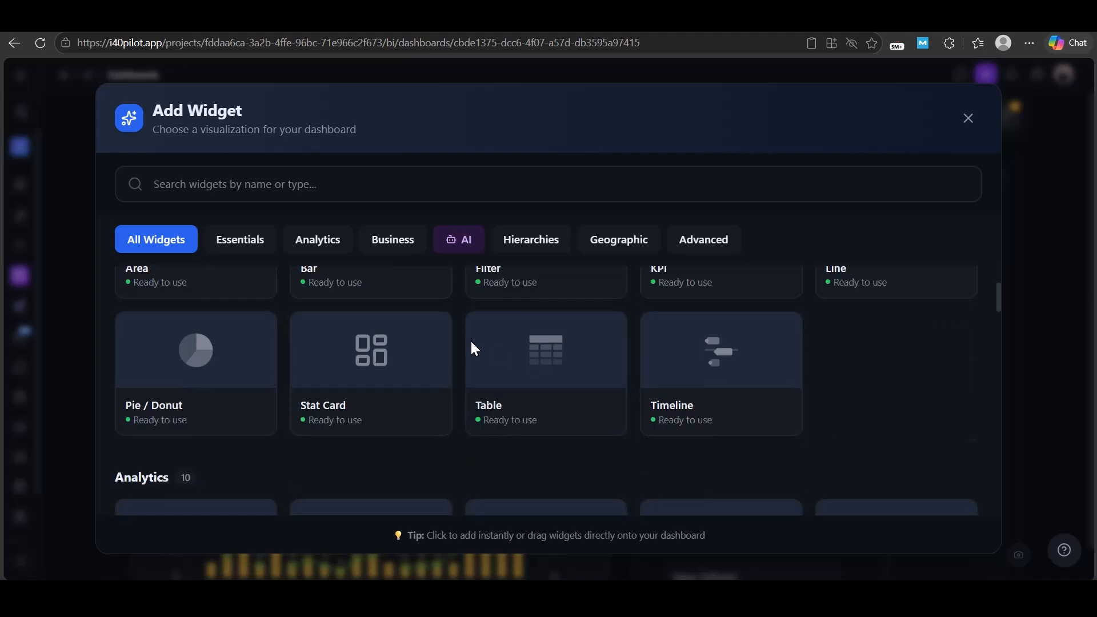
scroll(535, 362, down, 3)
mouse_move(534, 360)
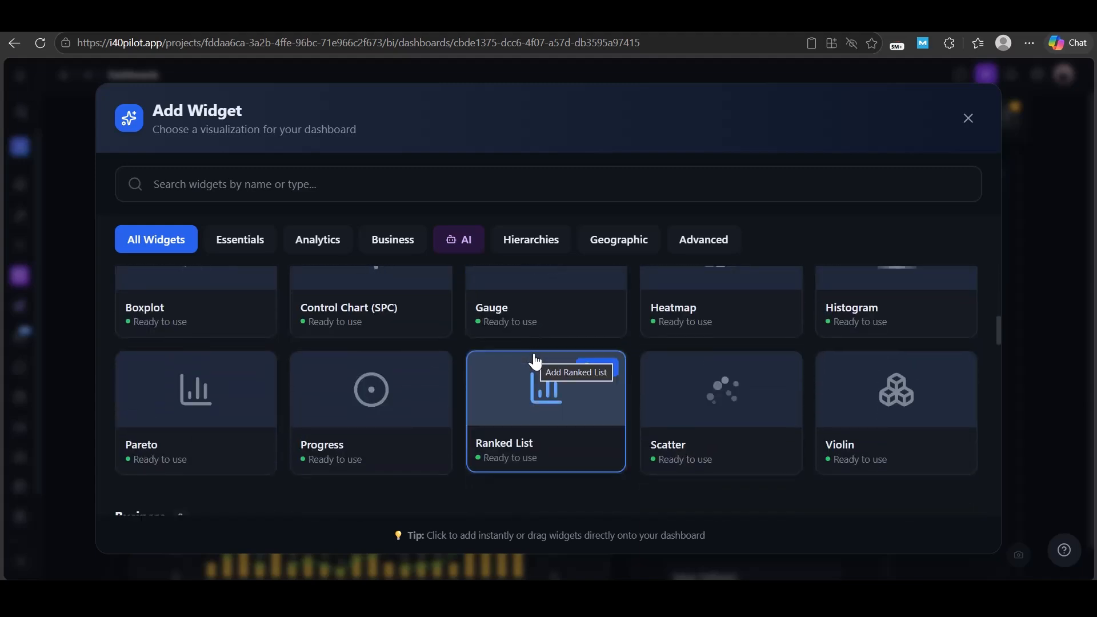
click(652, 410)
scroll(548, 403, down, 6)
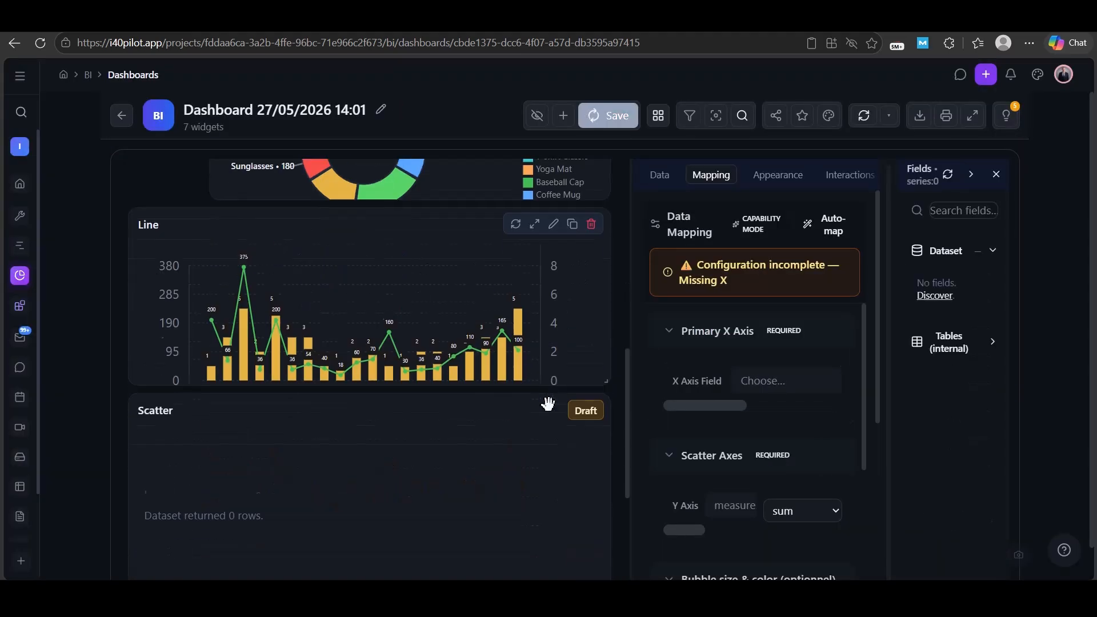
scroll(549, 406, down, 1)
Set the Scatter widget's primary dataset to Shopify Sales Data (Order ID, Product Name, Quantity Sold)
click(663, 175)
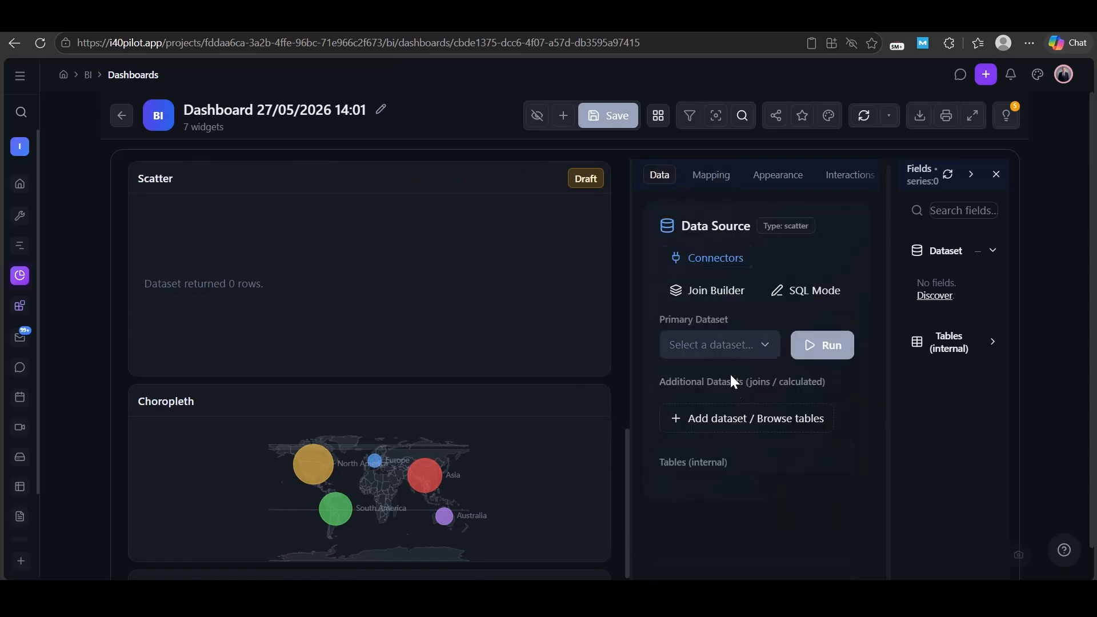
click(715, 346)
click(726, 421)
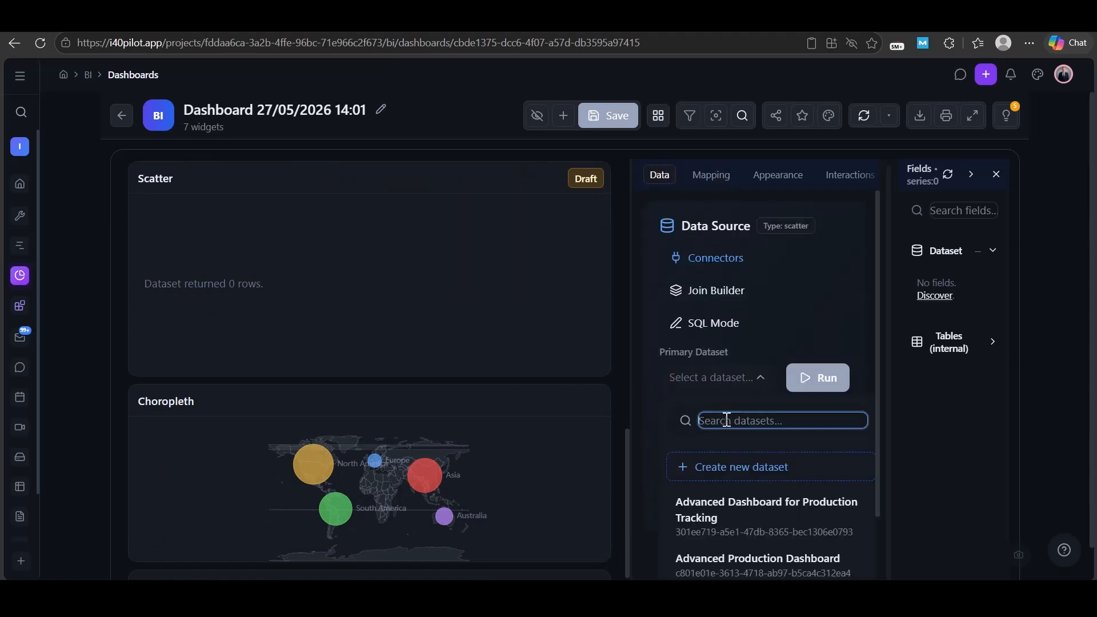
text(sho)
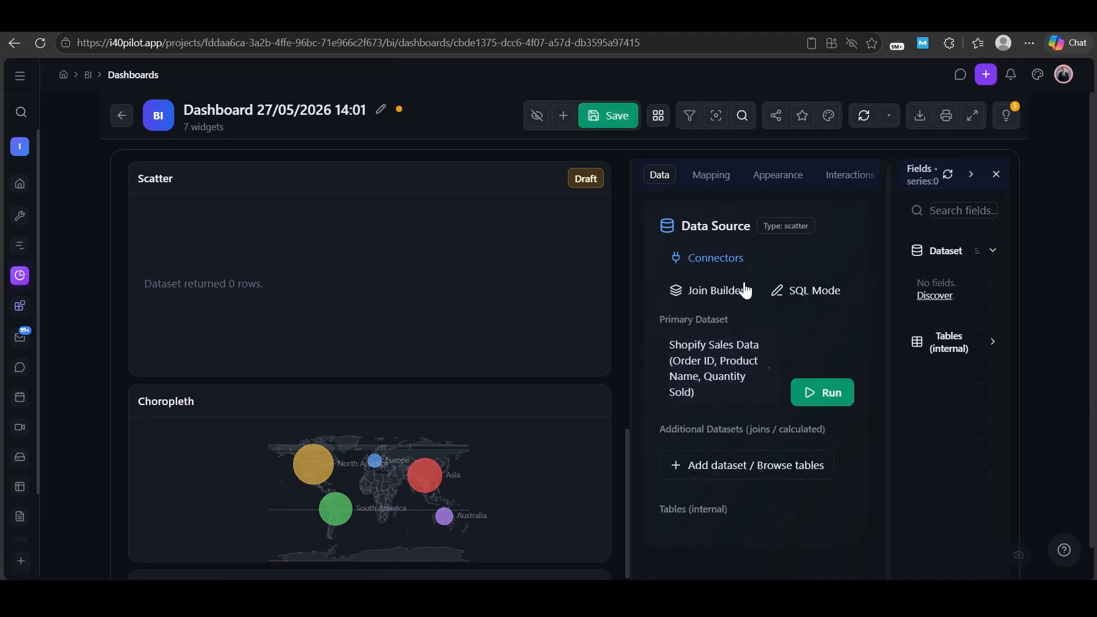
Map the Scatter's X axis to Quantity Sold and its Y axis to the sum of Total Sales
click(714, 180)
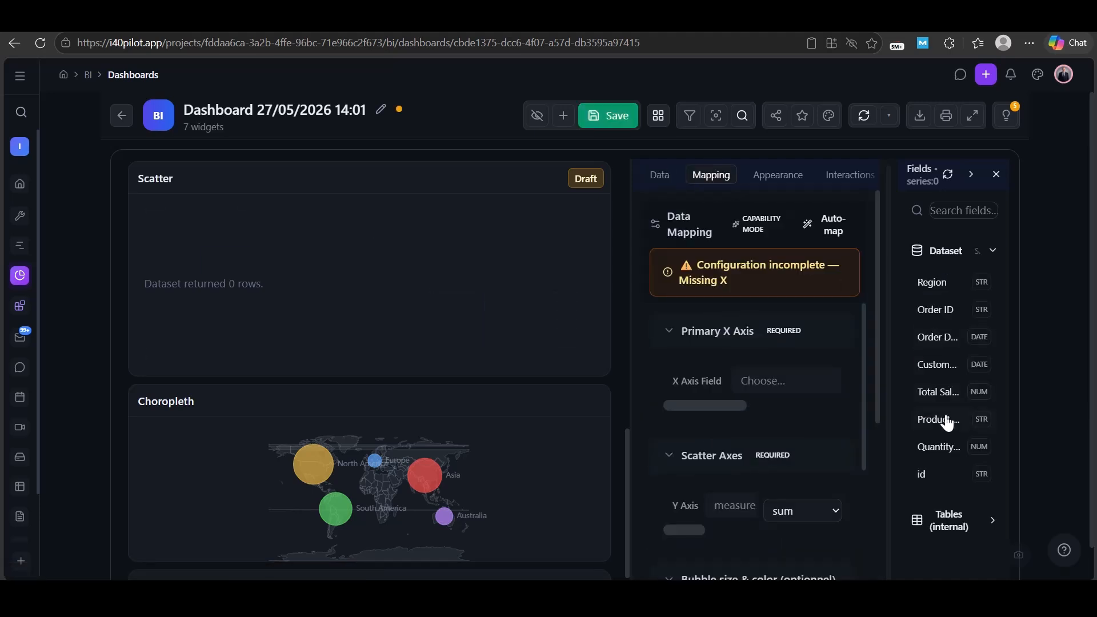
drag(939, 447, 760, 371)
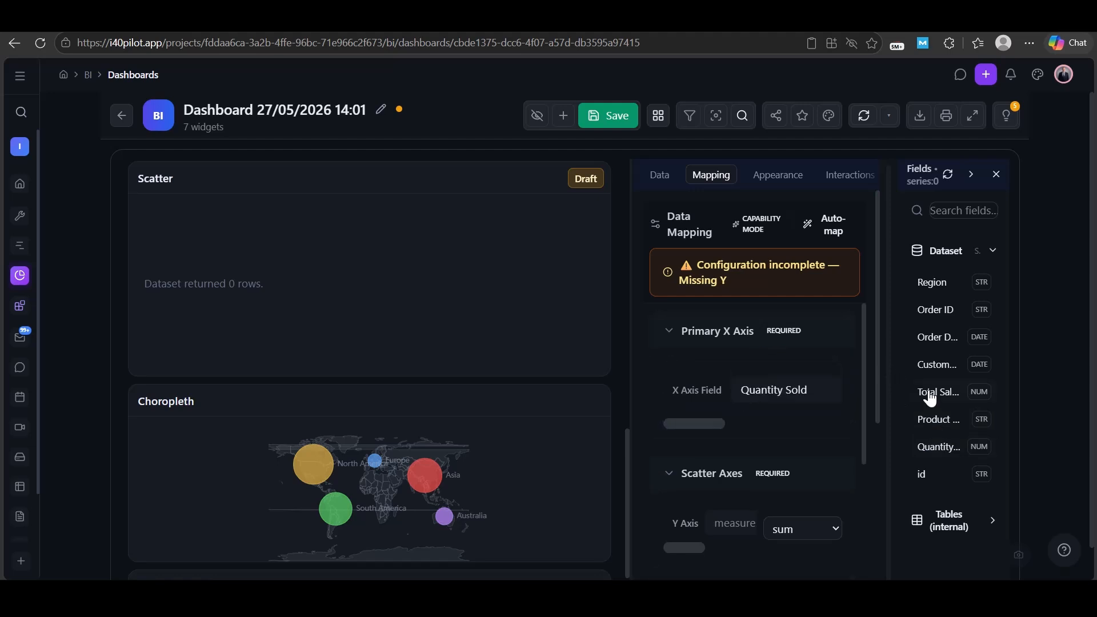
drag(932, 393, 752, 508)
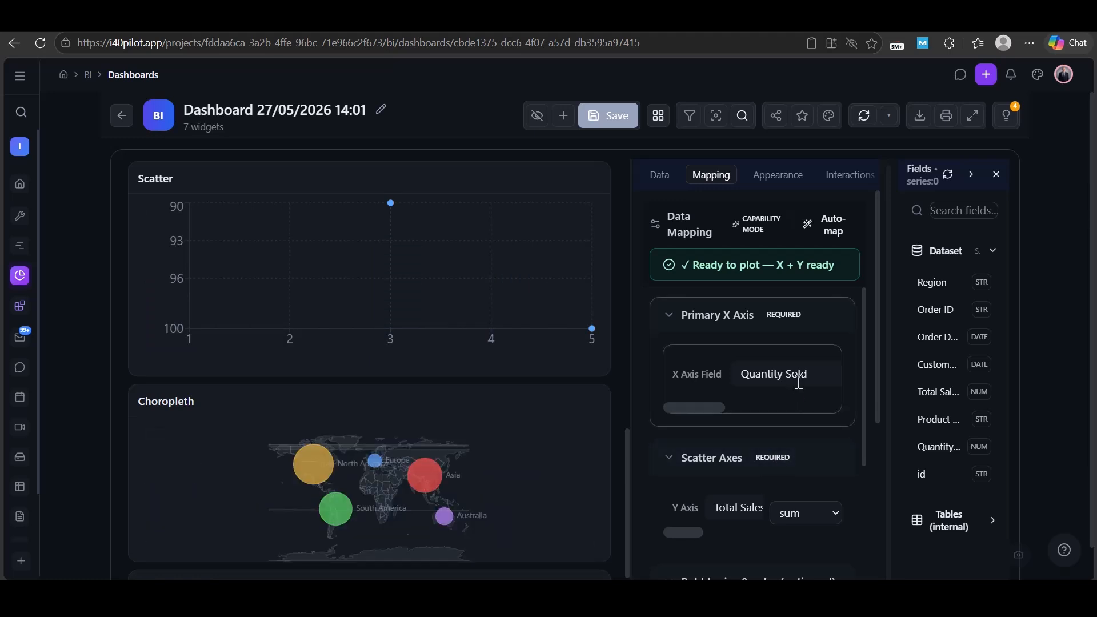
Set the Scatter's bubble size to Quantity Sold and color the bubbles by Region
scroll(810, 406, down, 2)
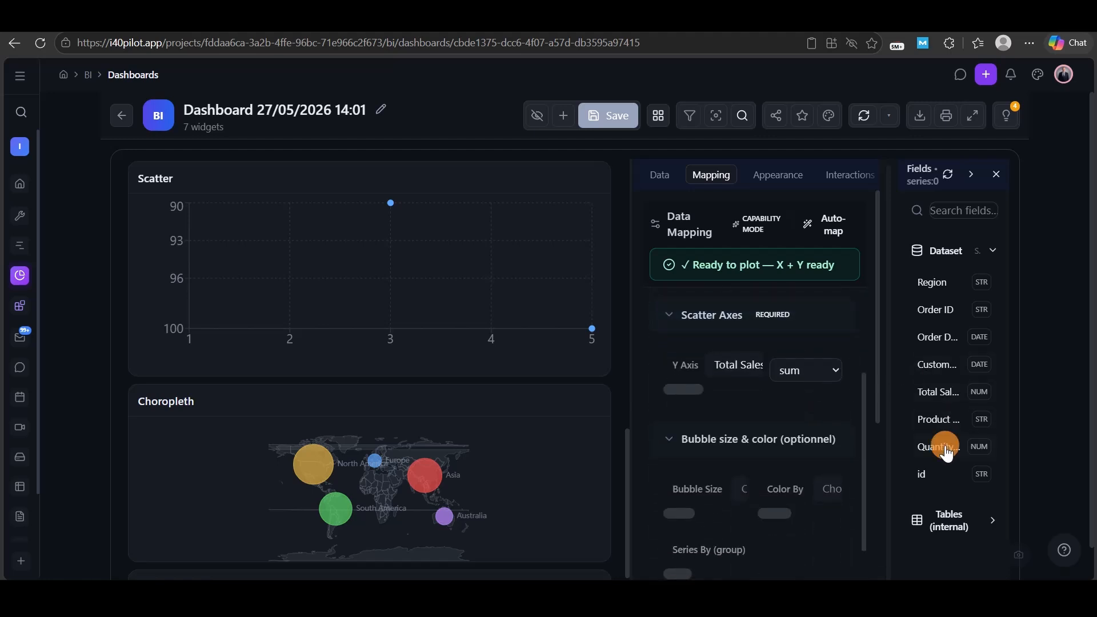
drag(729, 492, 730, 492)
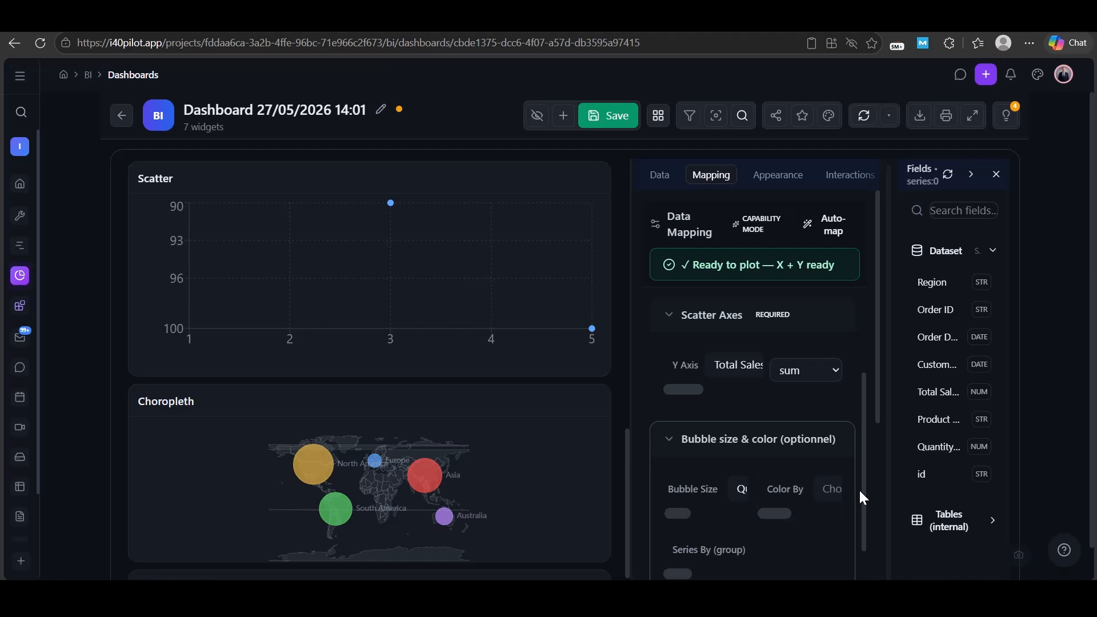
drag(948, 284, 821, 510)
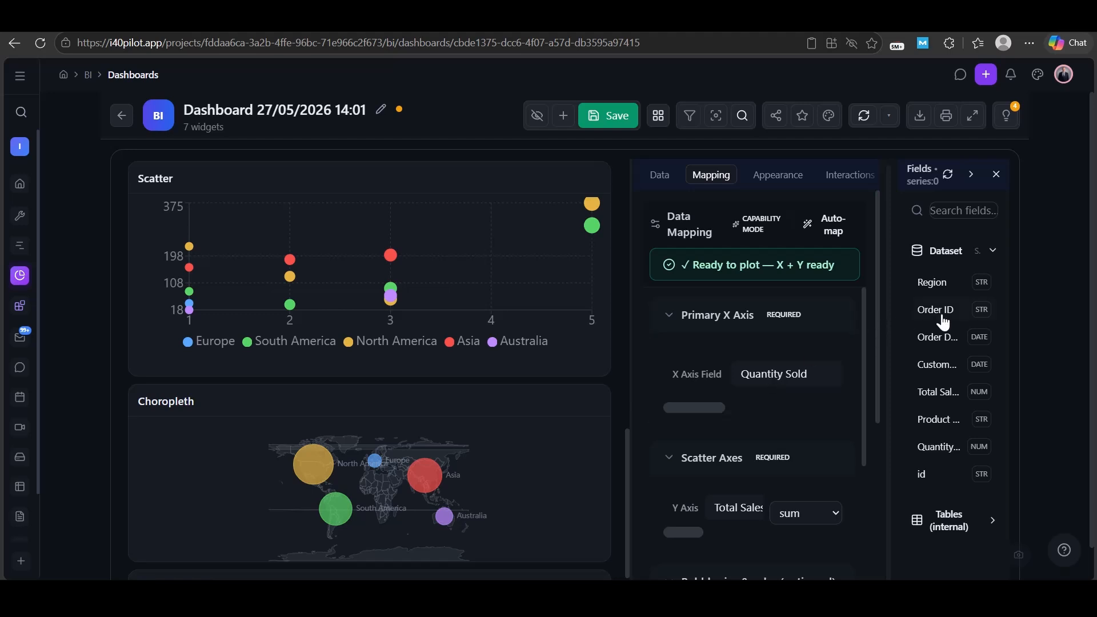
Collapse the Scatter's axis and bubble mapping sections and close the widget configuration
click(741, 312)
click(673, 369)
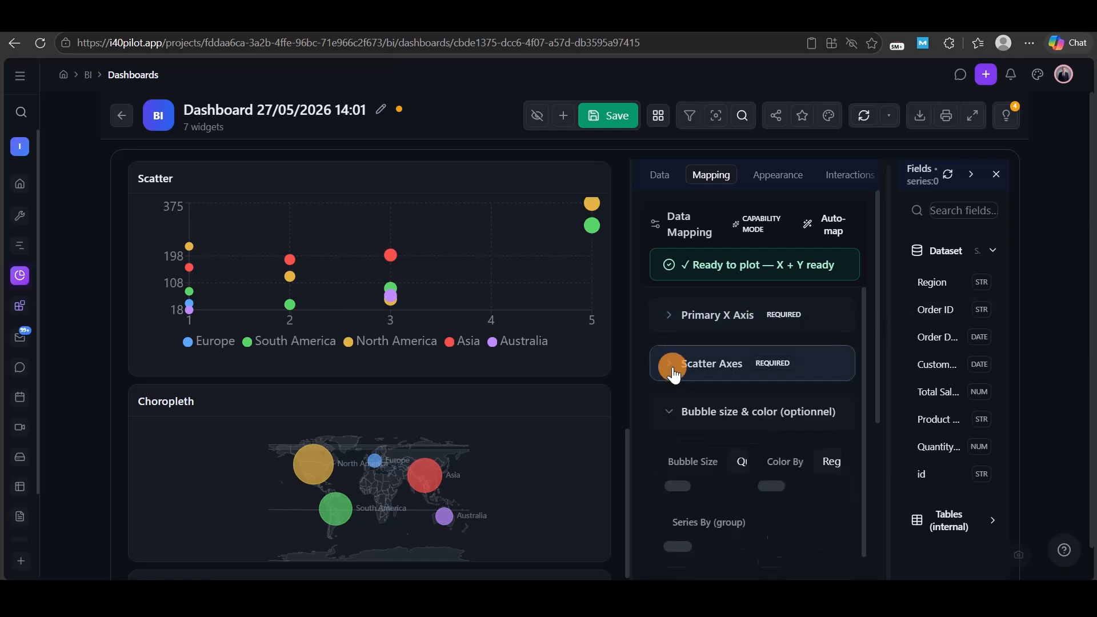
click(686, 414)
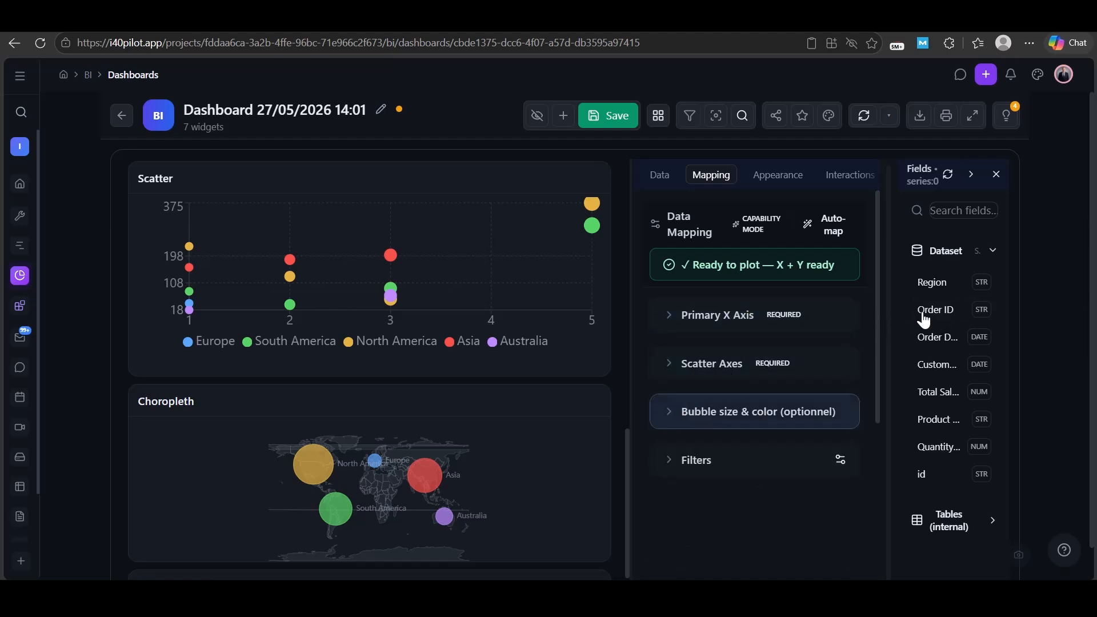
click(996, 176)
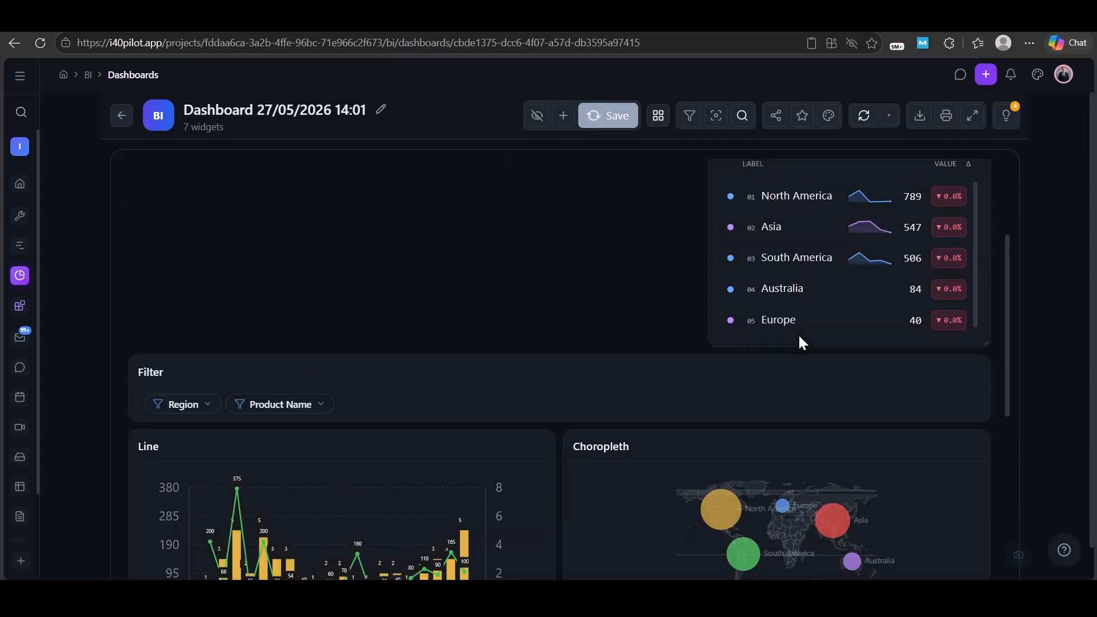
Arrange Timeline, Choropleth and Scatter in one column beside Filter, Ranked List, Pie / Donut and Line, stretching Filter and Line to fill the gaps
drag(737, 288, 165, 289)
drag(987, 265, 991, 306)
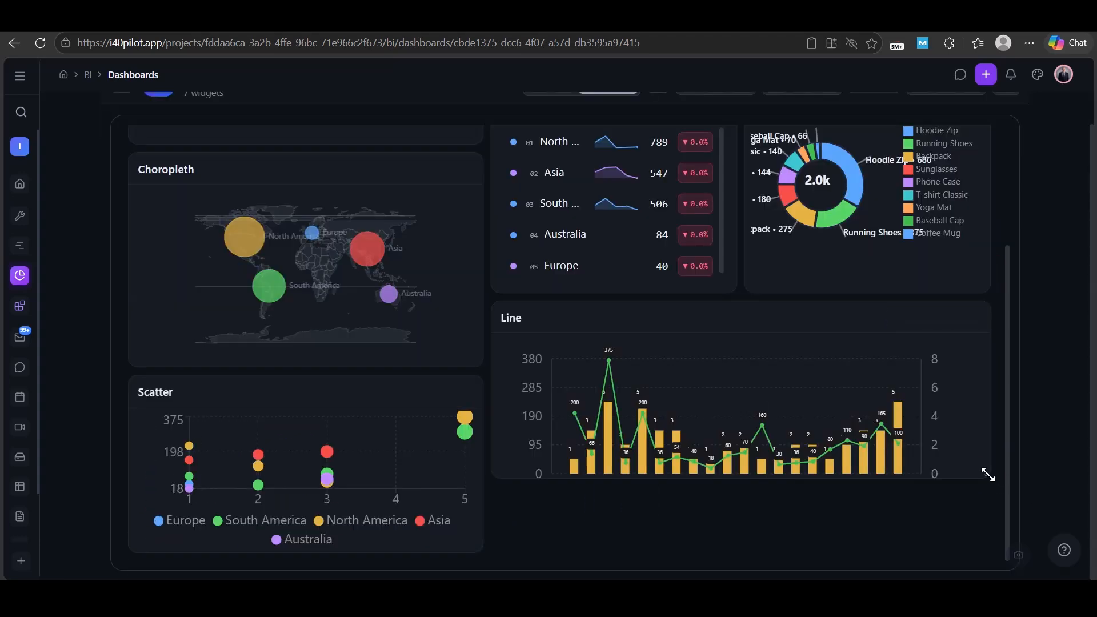
drag(988, 475, 990, 533)
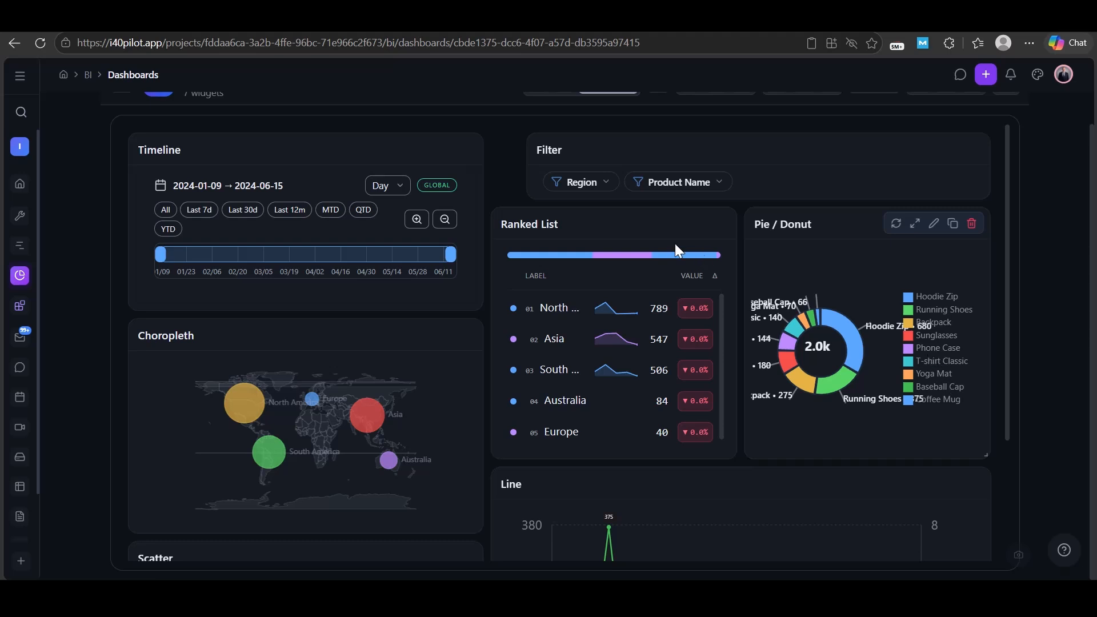
drag(565, 139, 540, 138)
drag(944, 189, 996, 191)
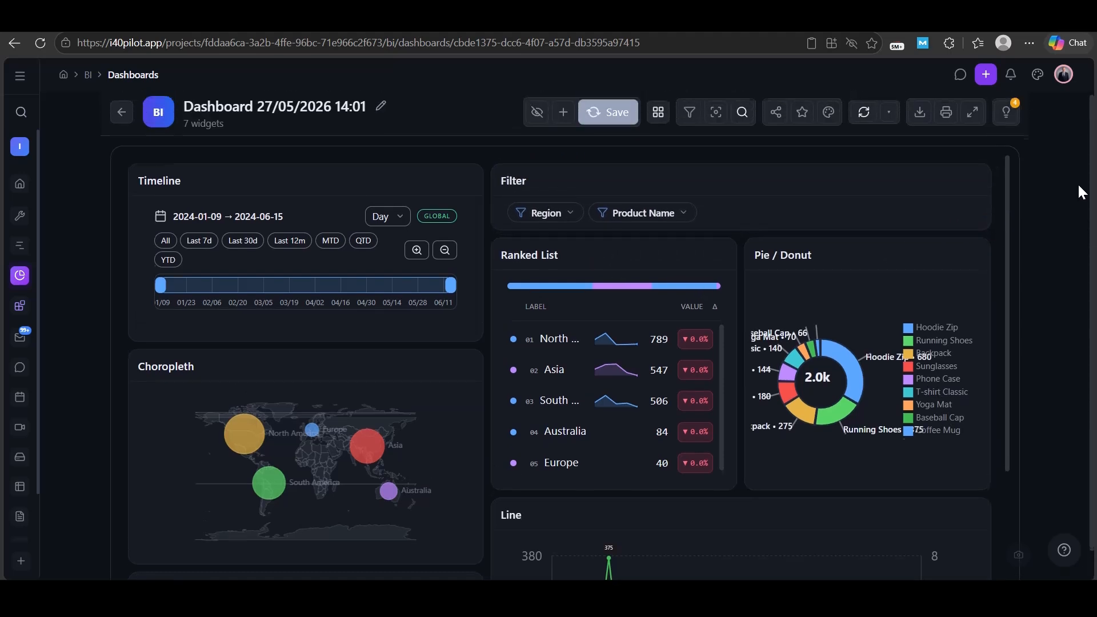
Expand the dashboard to full-screen view and look over all the widgets
click(974, 116)
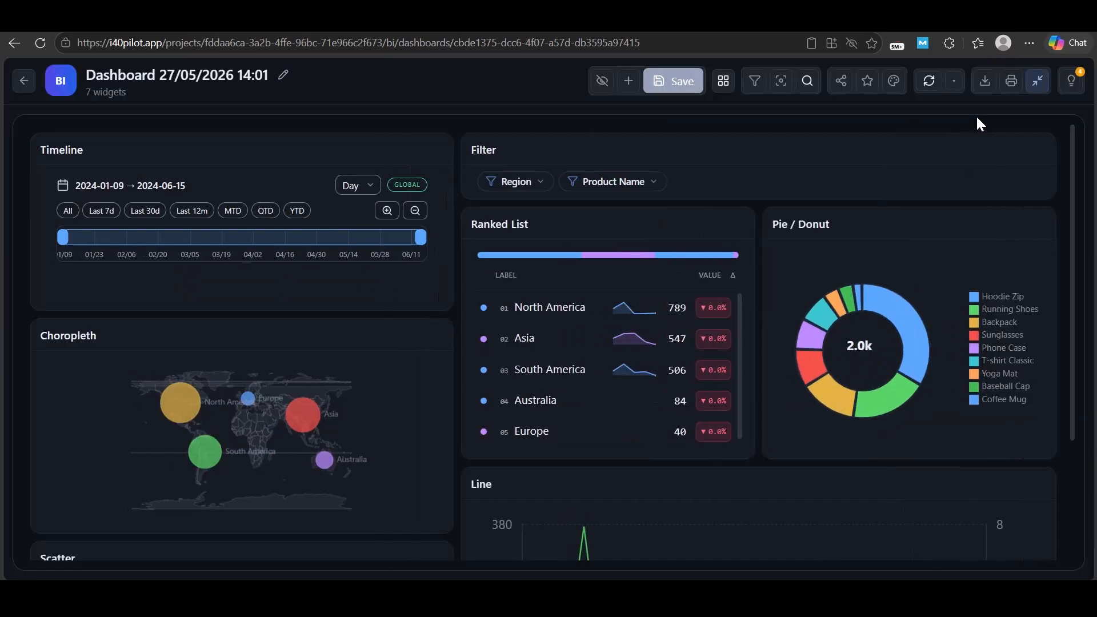
scroll(982, 414, down, 3)
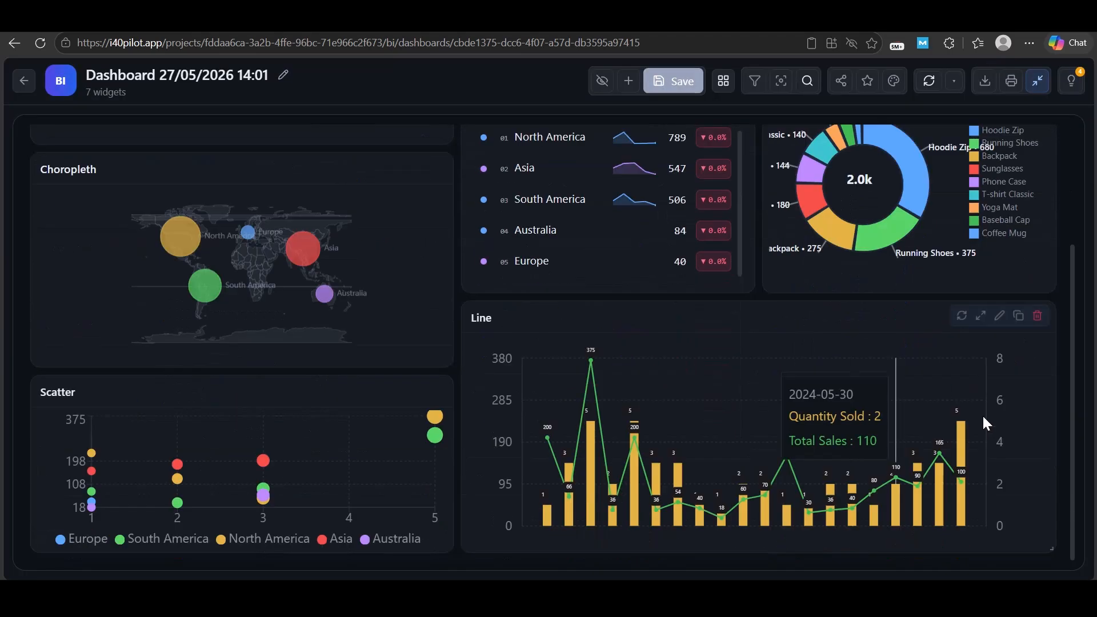
scroll(986, 412, up, 3)
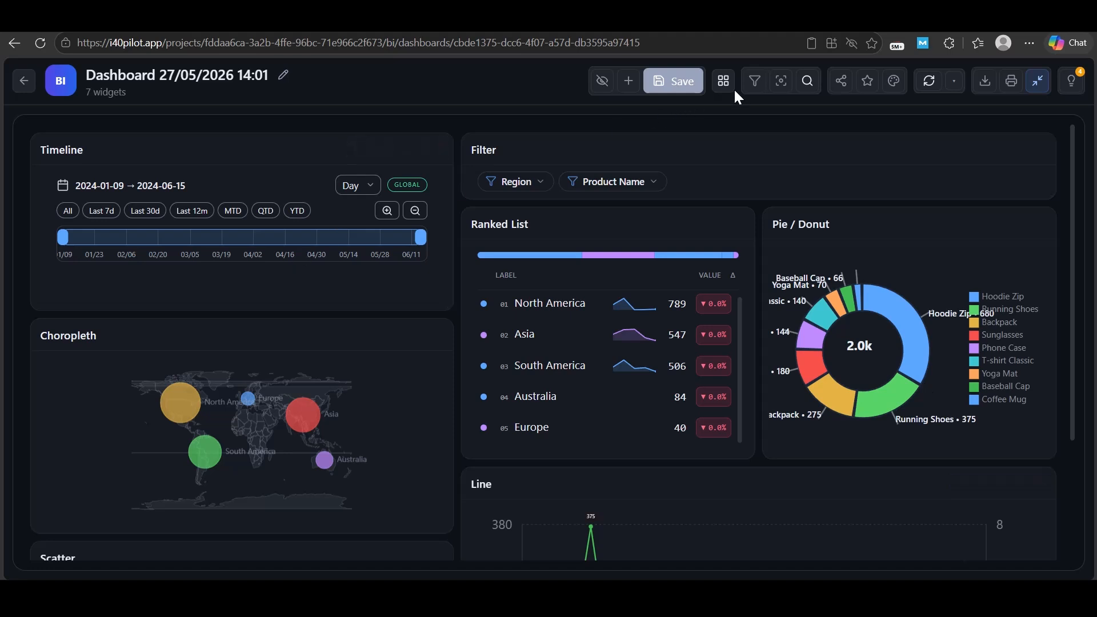
Turn on the dashboard's cross-highlighting mode and highlight North America from its bubble on the Choropleth map
click(786, 85)
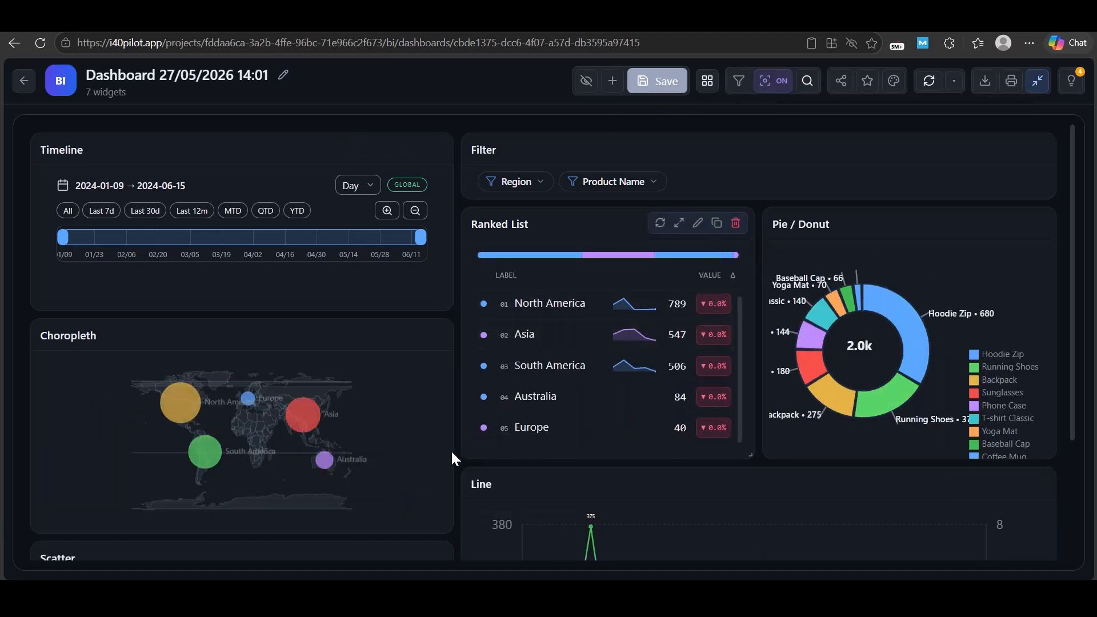
scroll(235, 304, down, 3)
click(182, 265)
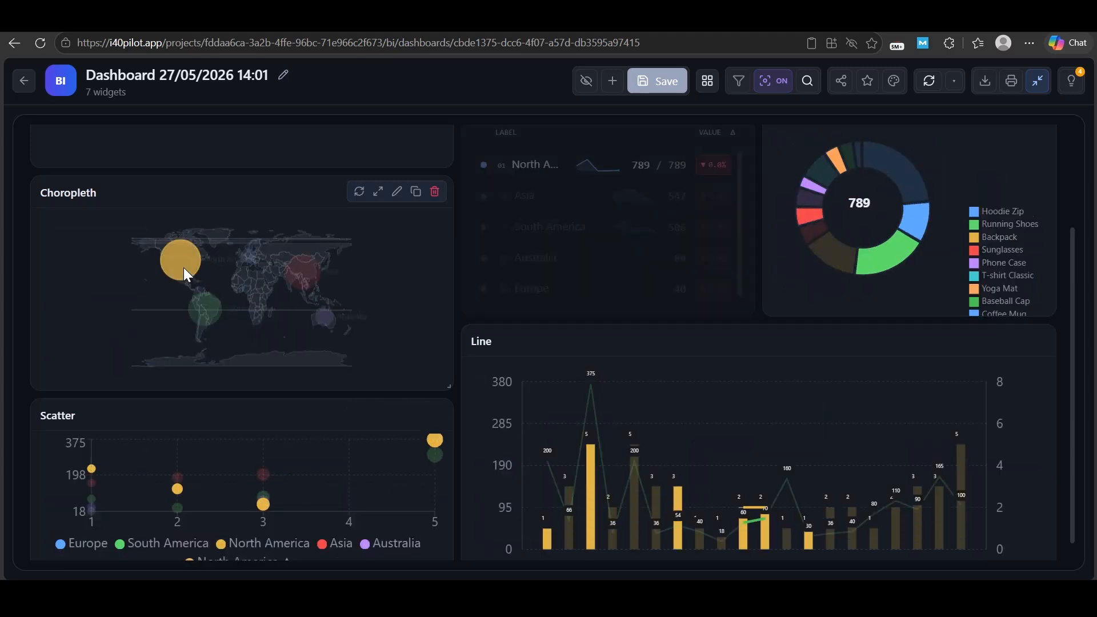
drag(289, 269, 304, 270)
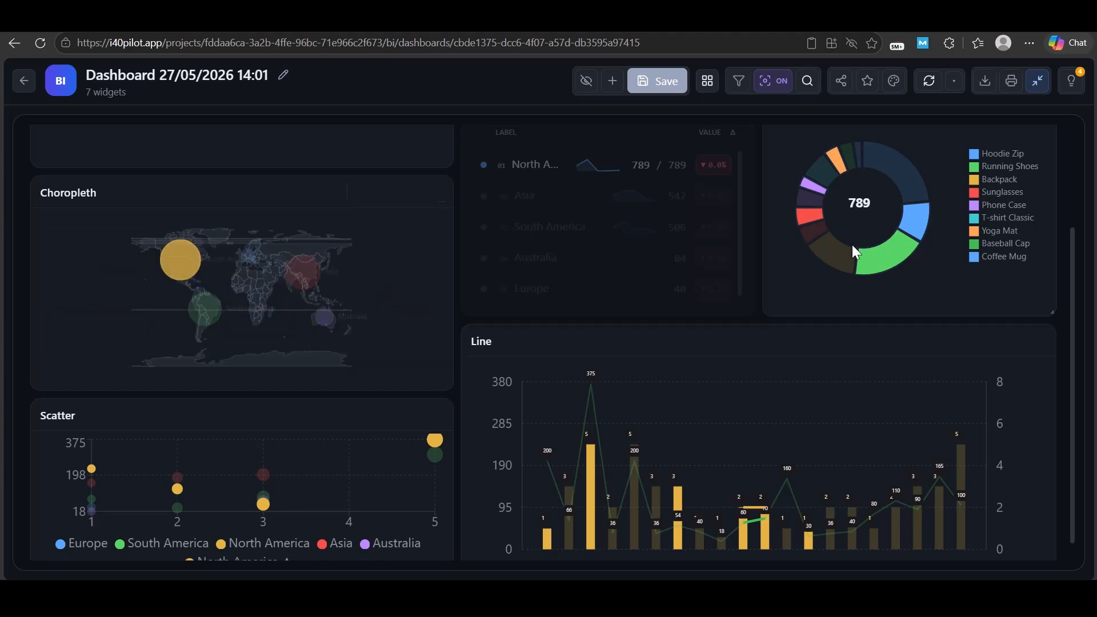
Cross-highlight the Backpack, Sunglasses, Running Shoes and Hoodie Zip slices of the Pie / Donut in turn, and clear the Product Name selection
click(846, 259)
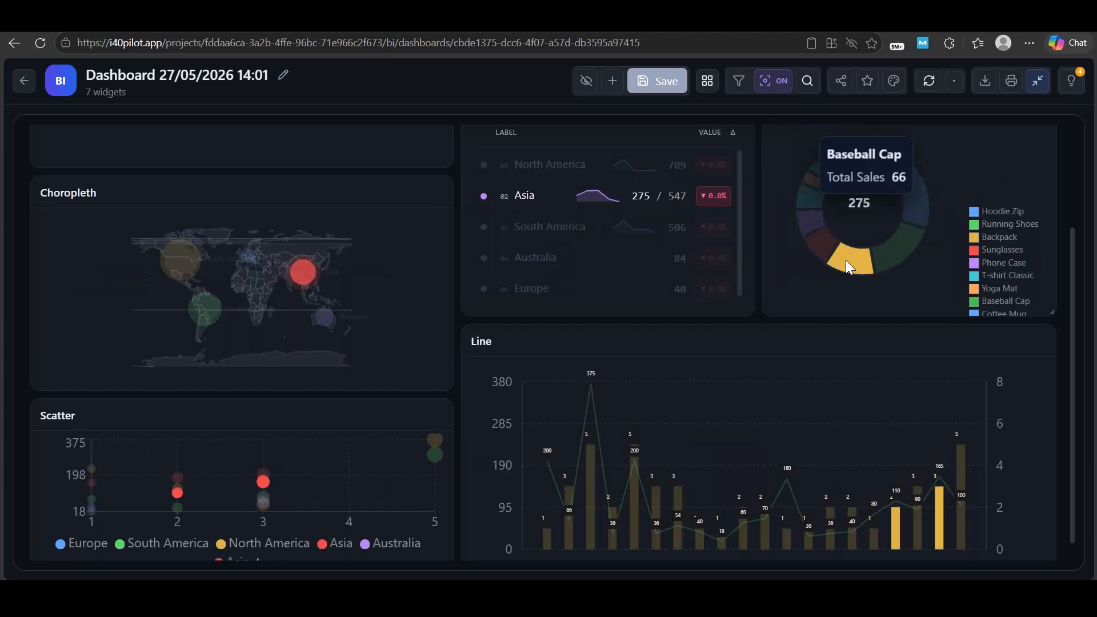
click(810, 218)
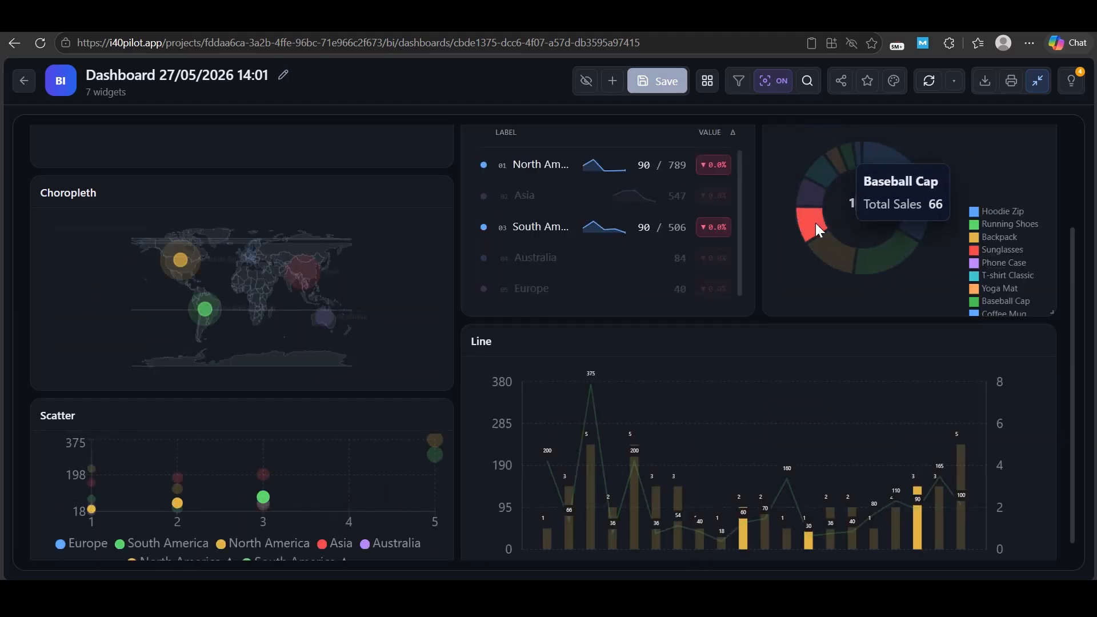
click(897, 246)
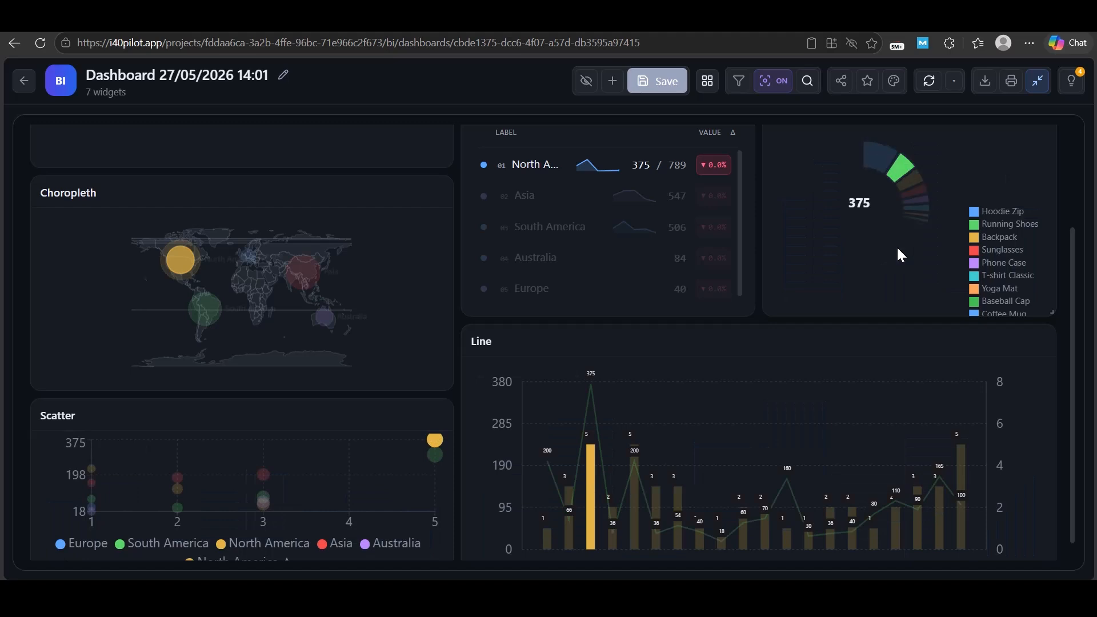
click(896, 174)
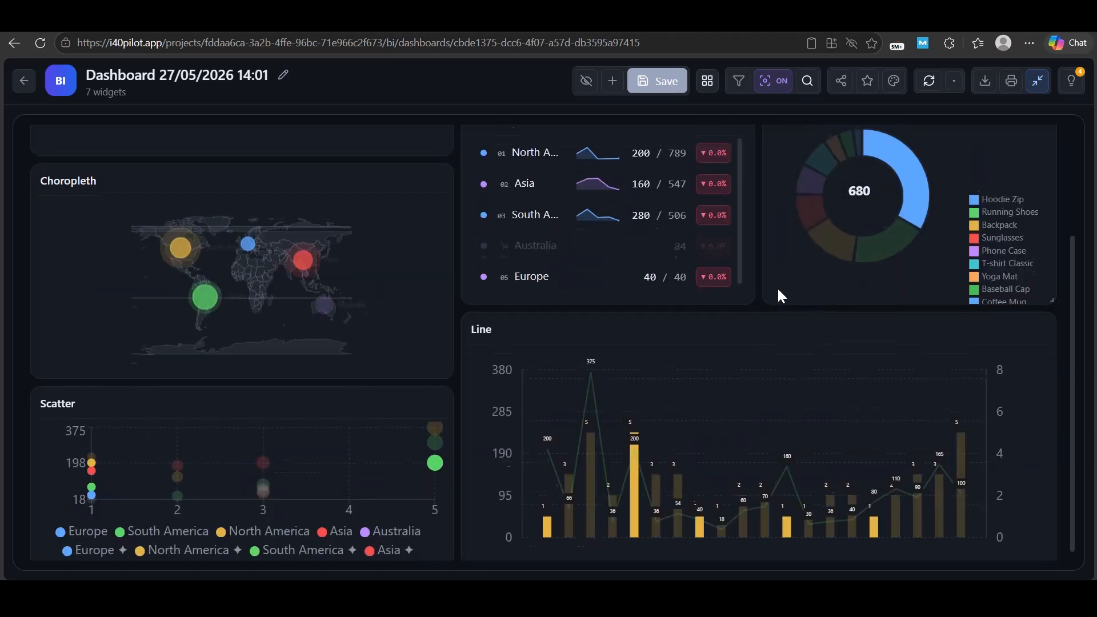
scroll(815, 408, up, 3)
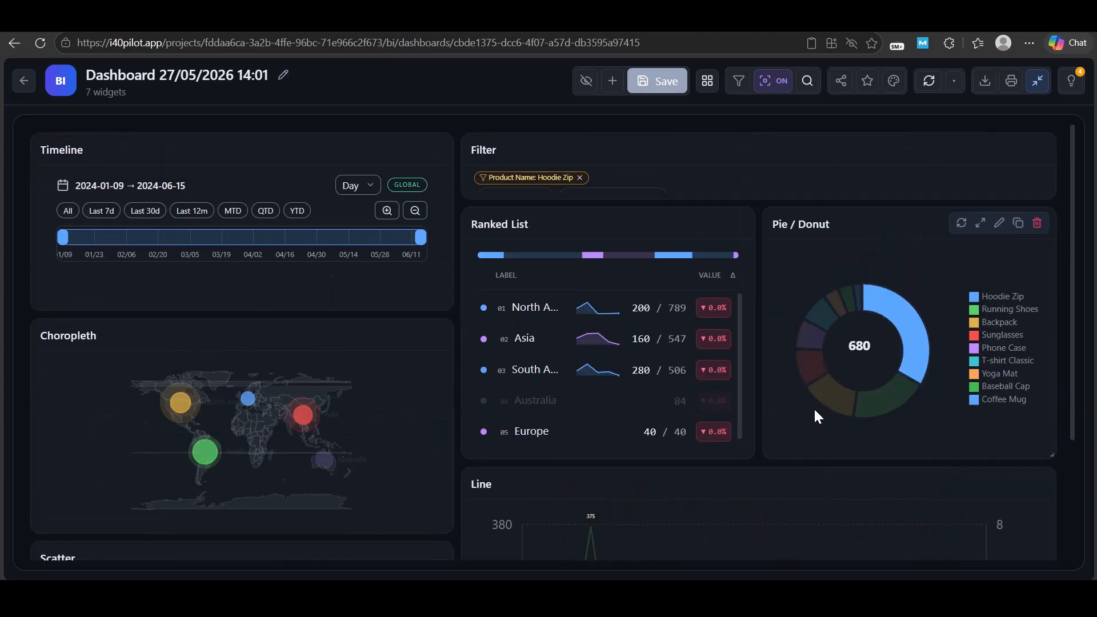
click(581, 178)
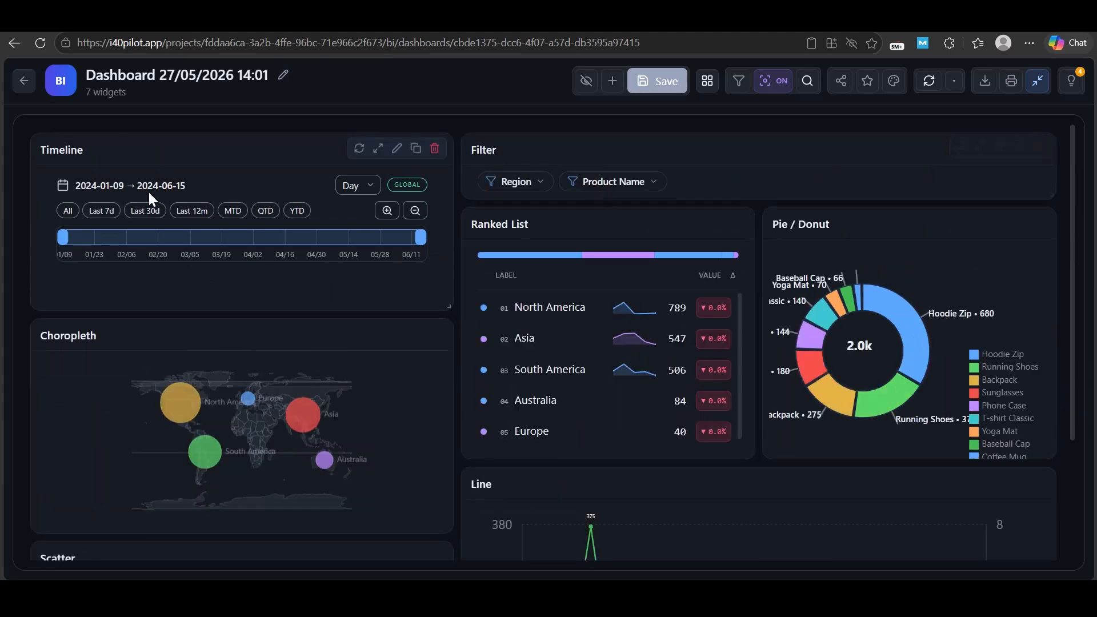
Check the Timeline's Last 30d and Last 7d ranges and restore the range to All
click(136, 213)
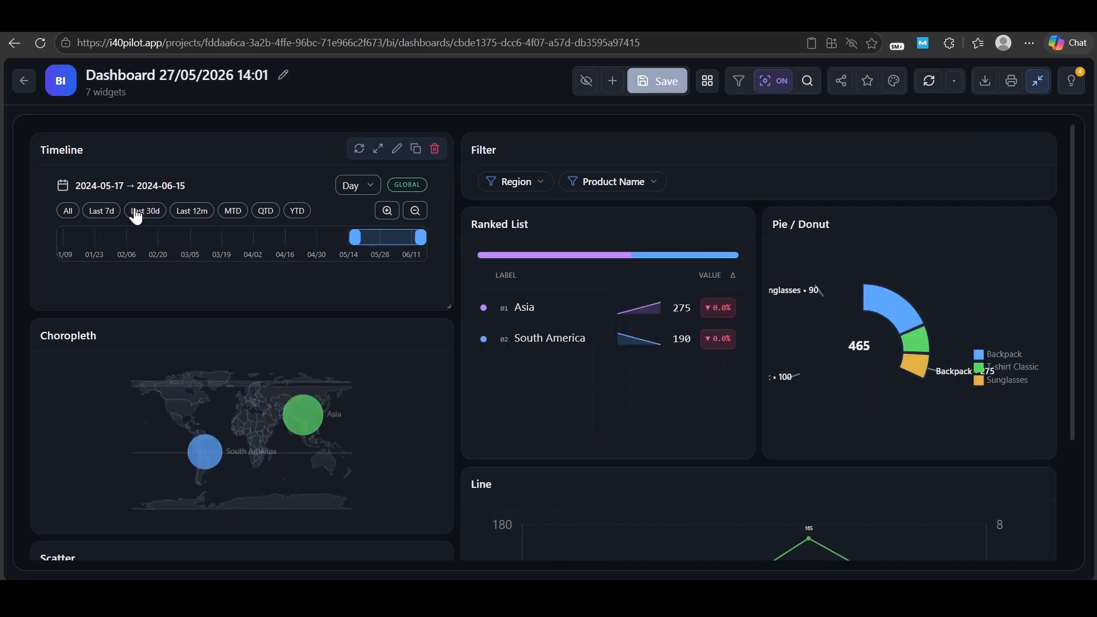
click(113, 212)
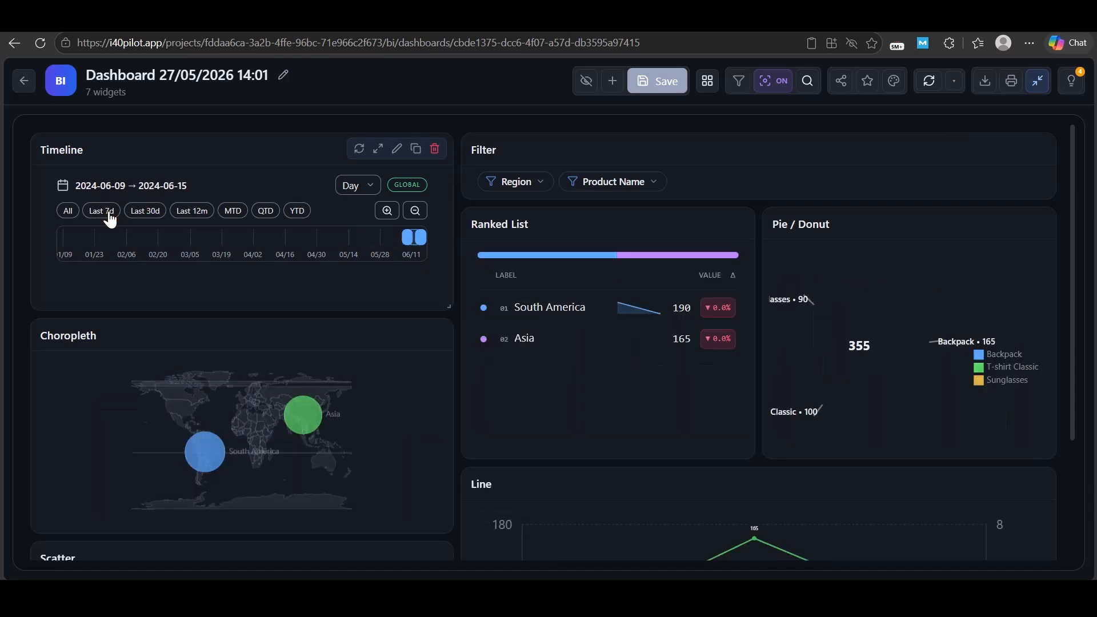
click(67, 213)
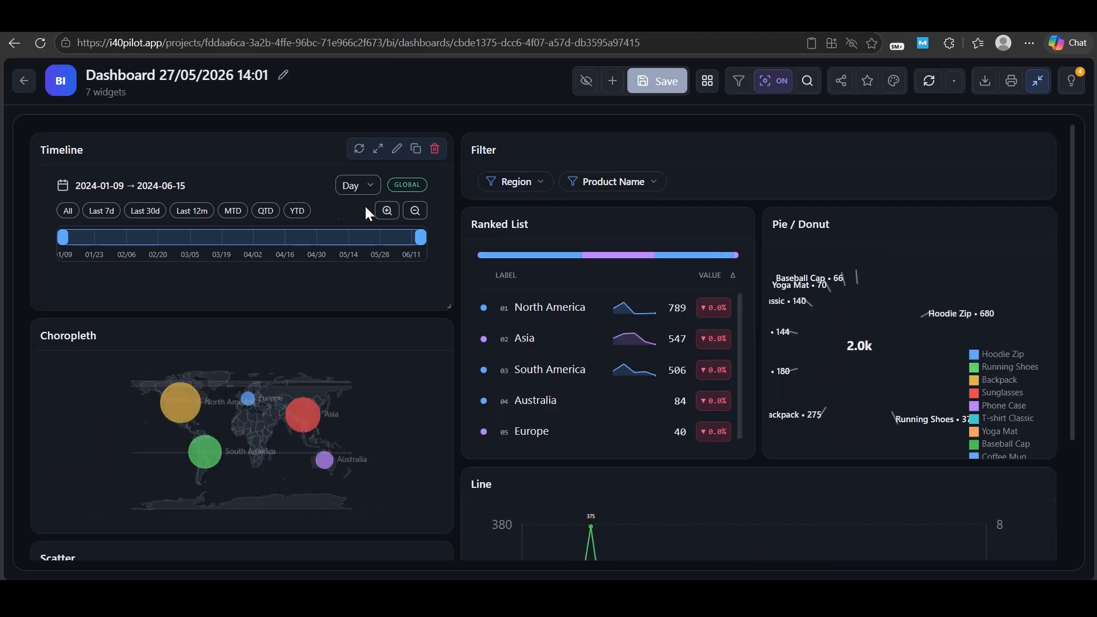
Check the dashboard filtered to the product T-shirt Classic and remove that filter value
click(606, 194)
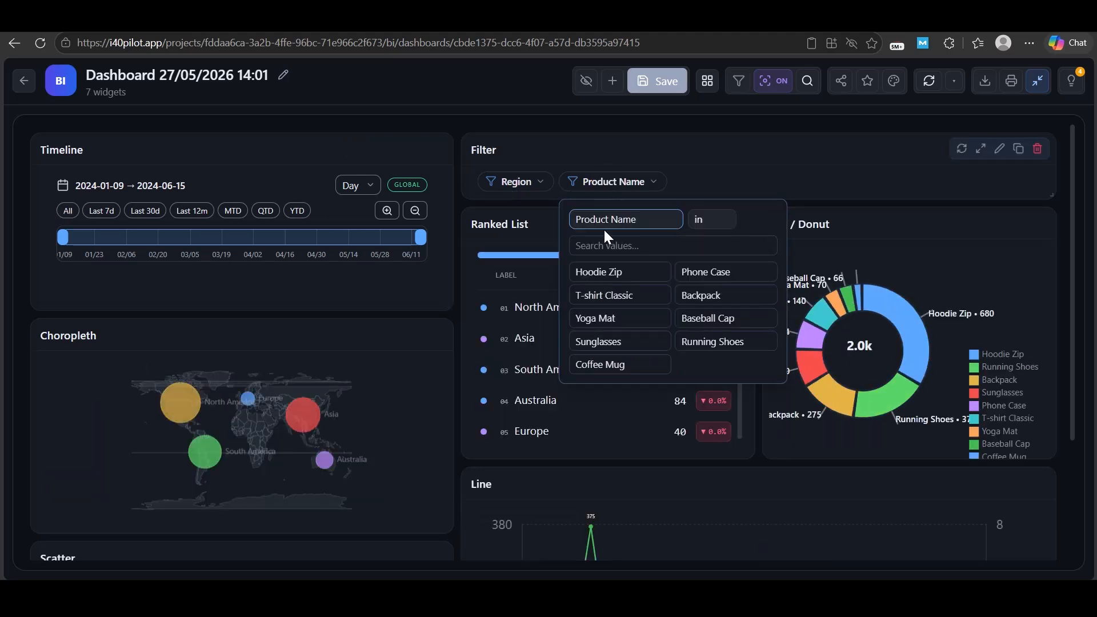
click(616, 303)
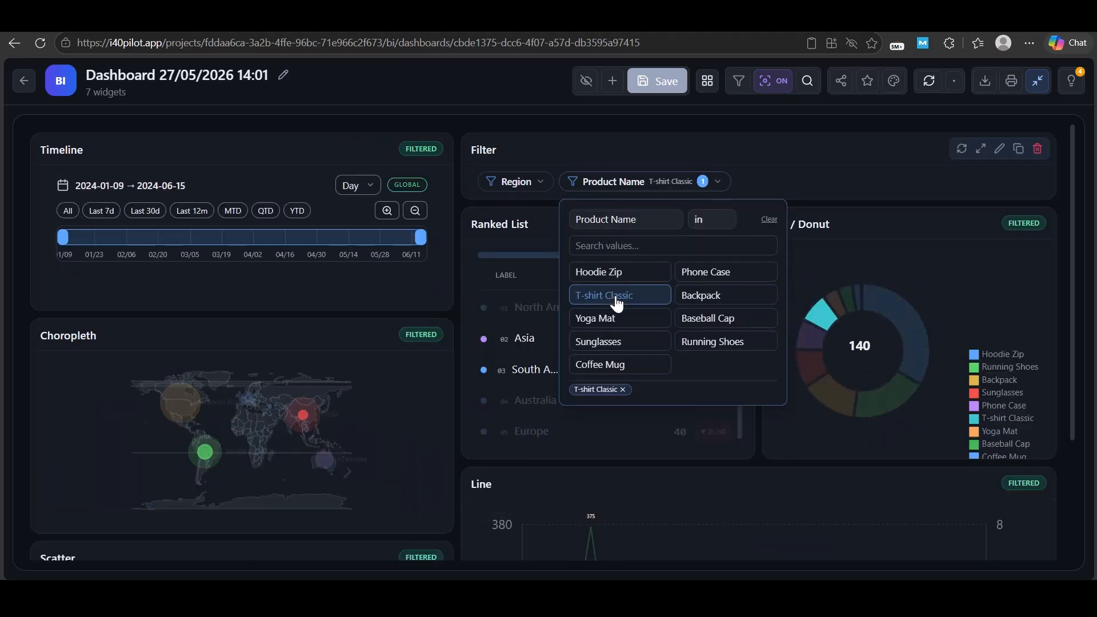
click(617, 303)
click(686, 162)
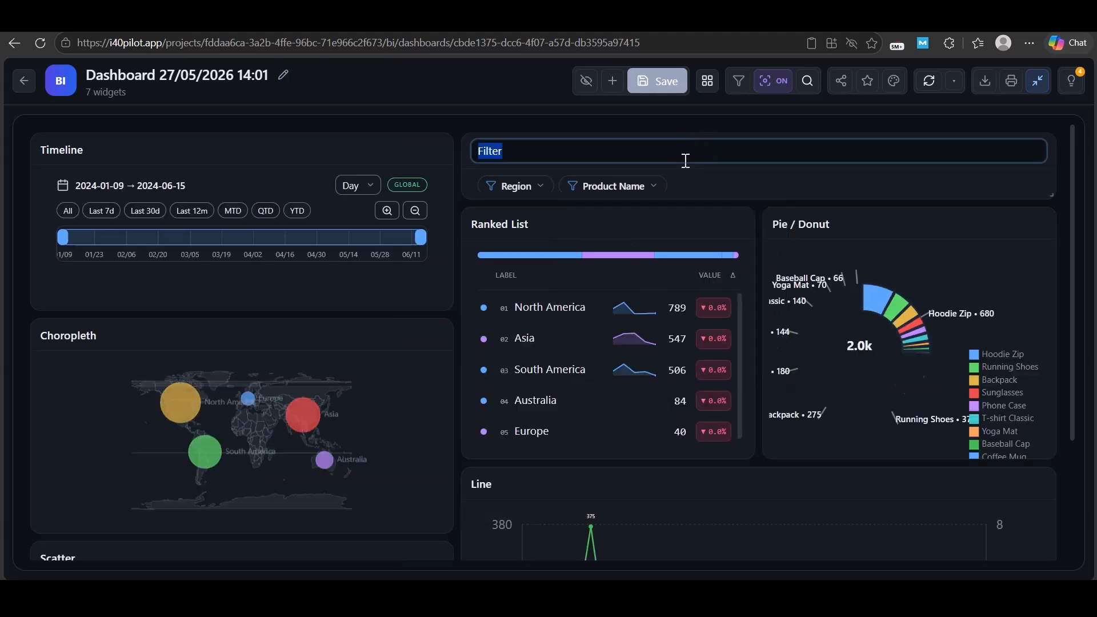
Cross-highlight the dashboard by the 2024-01-18 bar in the Line widget
scroll(626, 282, down, 3)
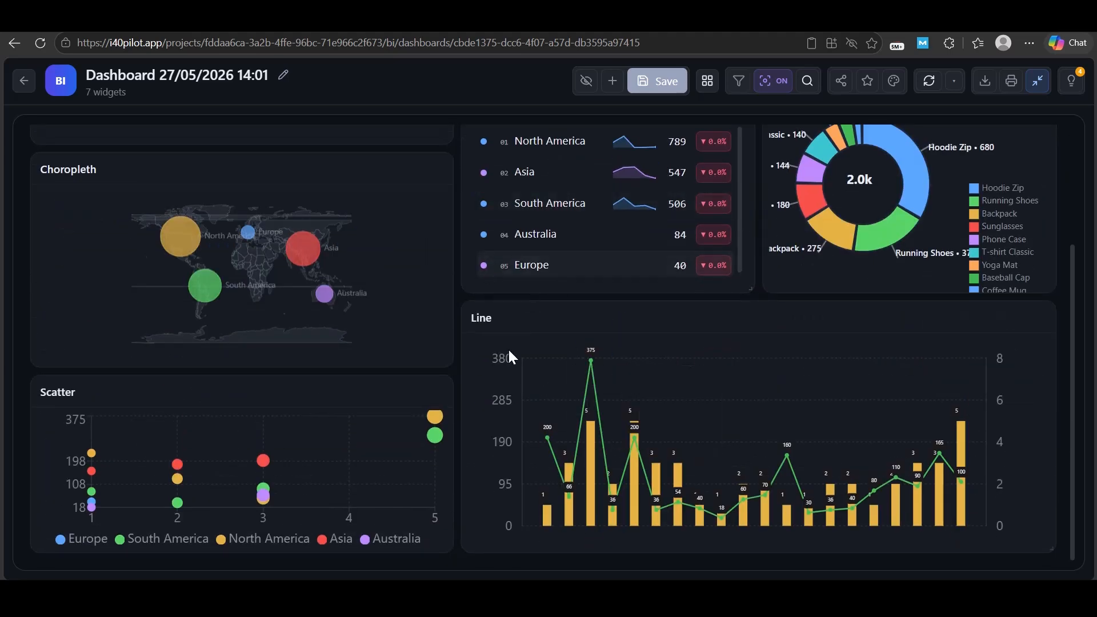
click(591, 451)
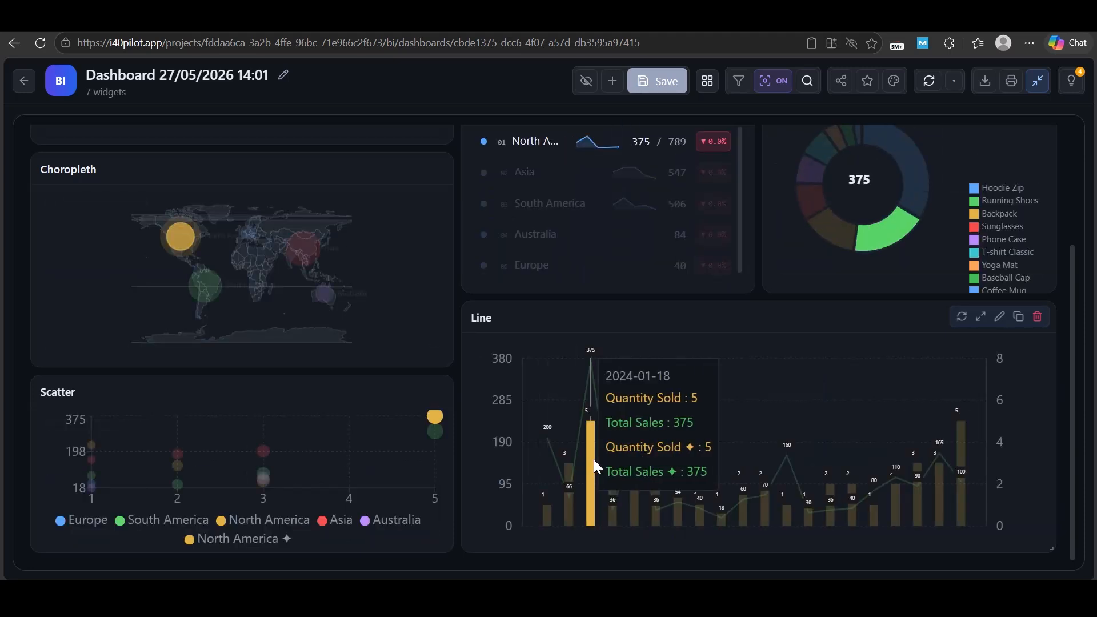